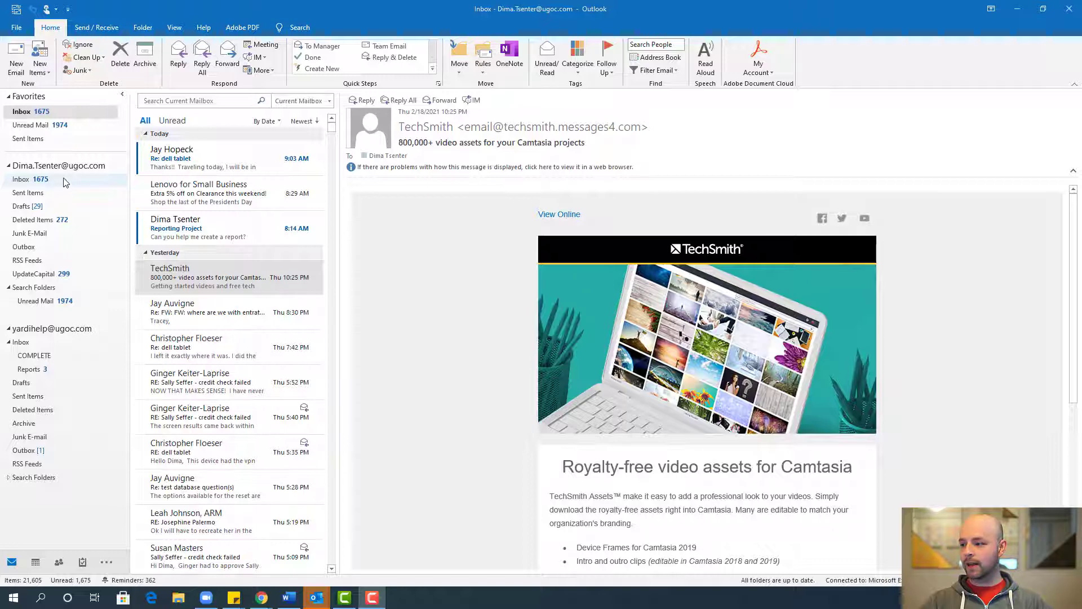
Step: Create a subfolder named Action Required under the primary mailbox's Inbox
right_click(59, 182)
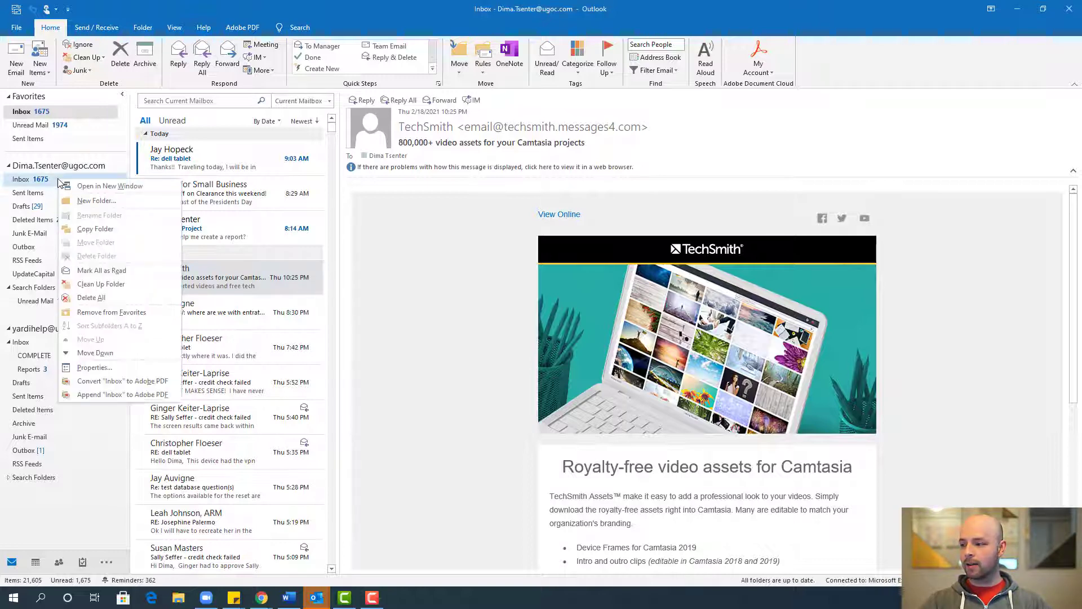
left_click(90, 199)
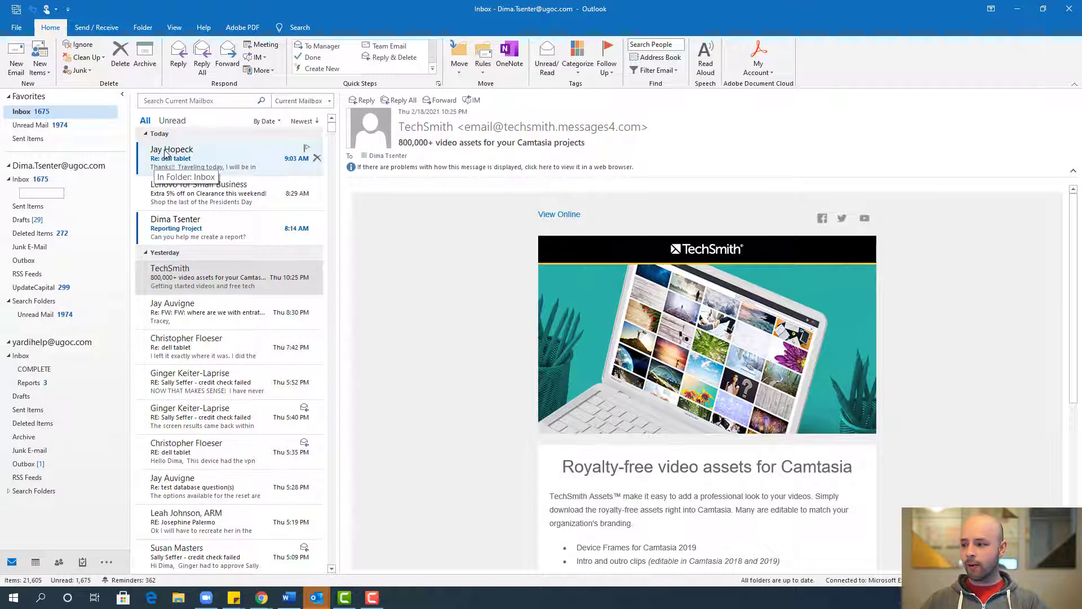
type("Action Required")
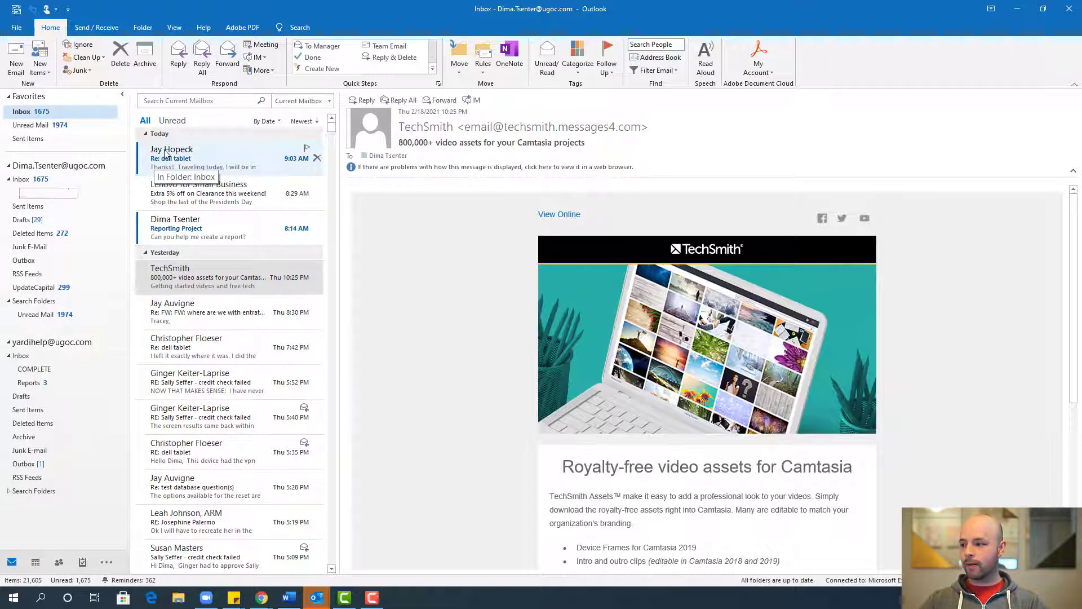
key("Return")
Step: Create a second subfolder named IT Marketing under the primary mailbox's Inbox
right_click(68, 178)
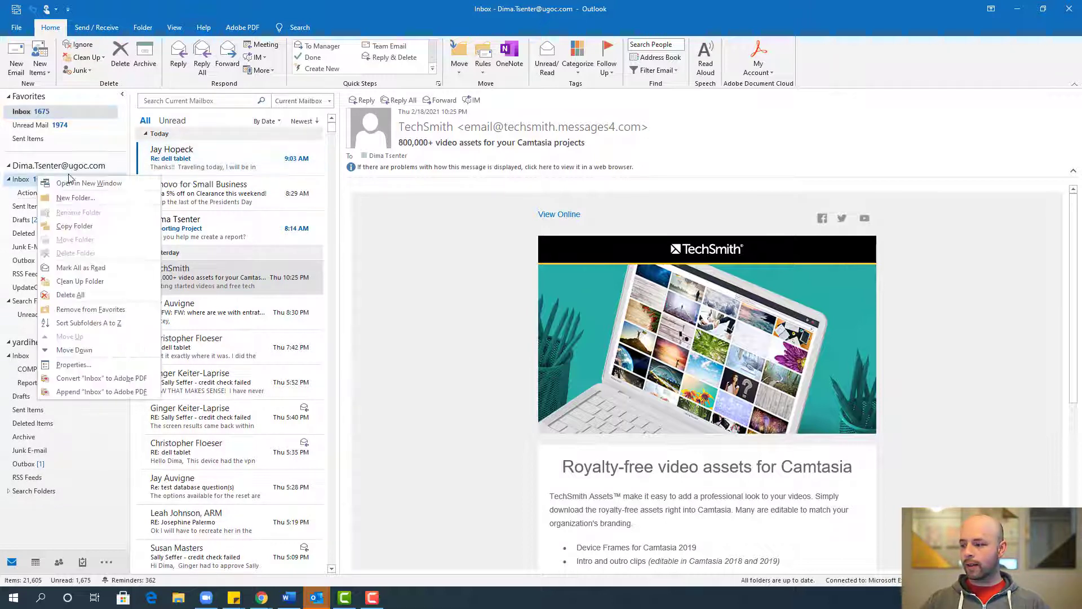
left_click(83, 198)
type("Information")
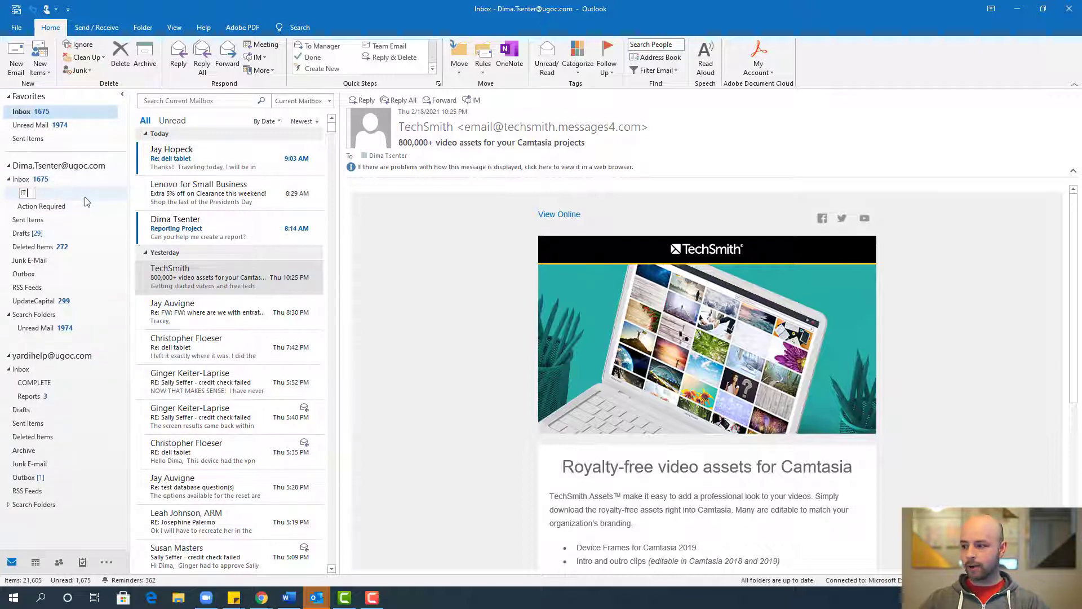
key("Return")
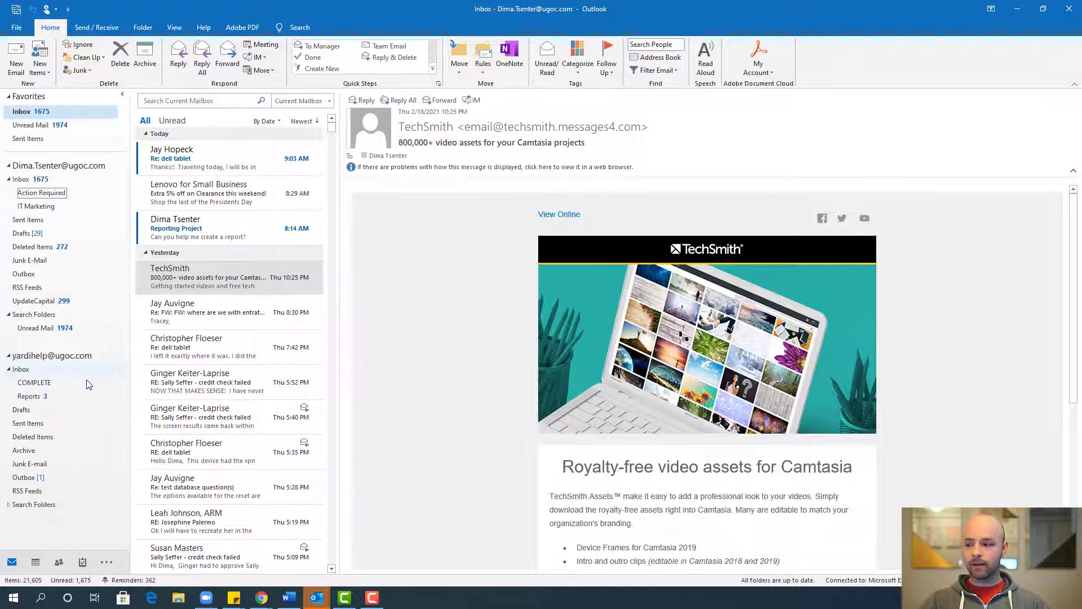
Step: Move the Action Required folder below IT Marketing in the folder list and back above it
mouse_move(53, 359)
left_mouse_down()
mouse_move(67, 123)
mouse_move(46, 351)
left_mouse_up()
left_click_drag(58, 204, 42, 193)
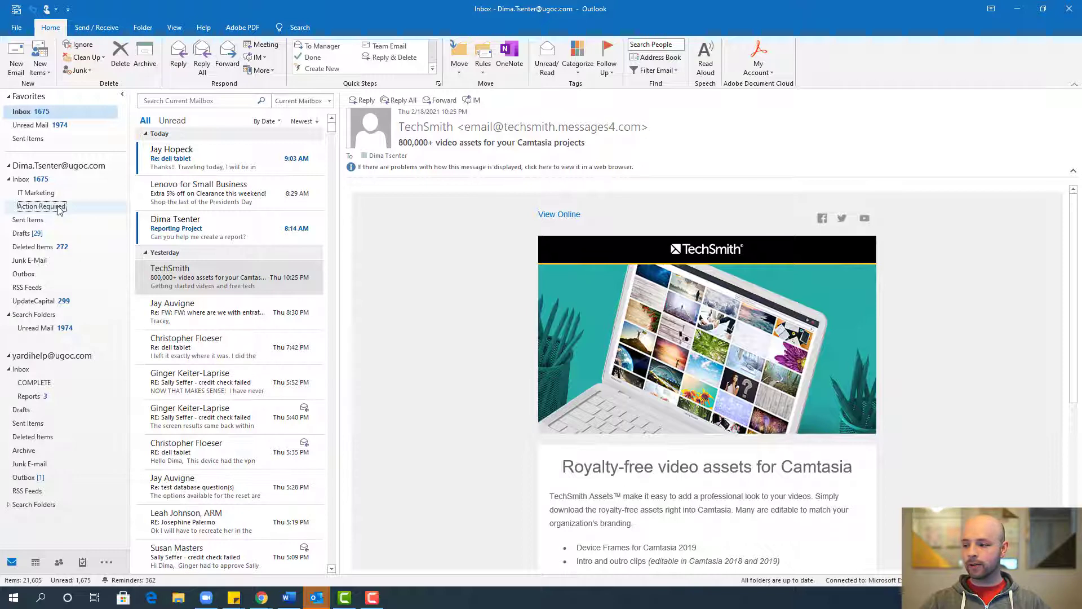
left_click_drag(58, 207, 56, 191)
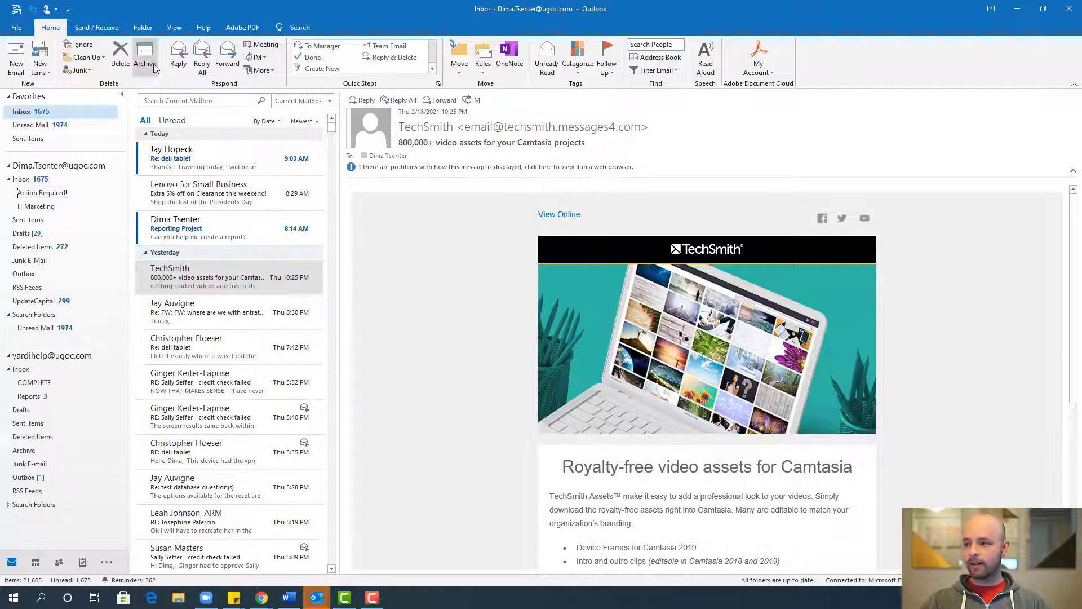
Step: Select the Reporting Project email and start a new quick step named Action Required
left_click(206, 225)
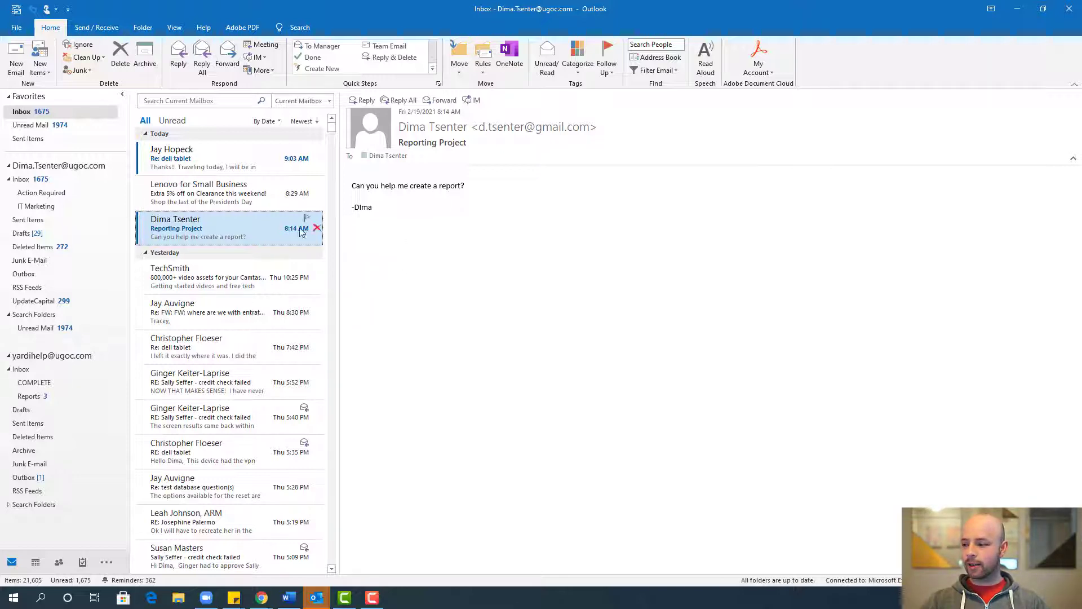
left_click_drag(266, 227, 206, 236)
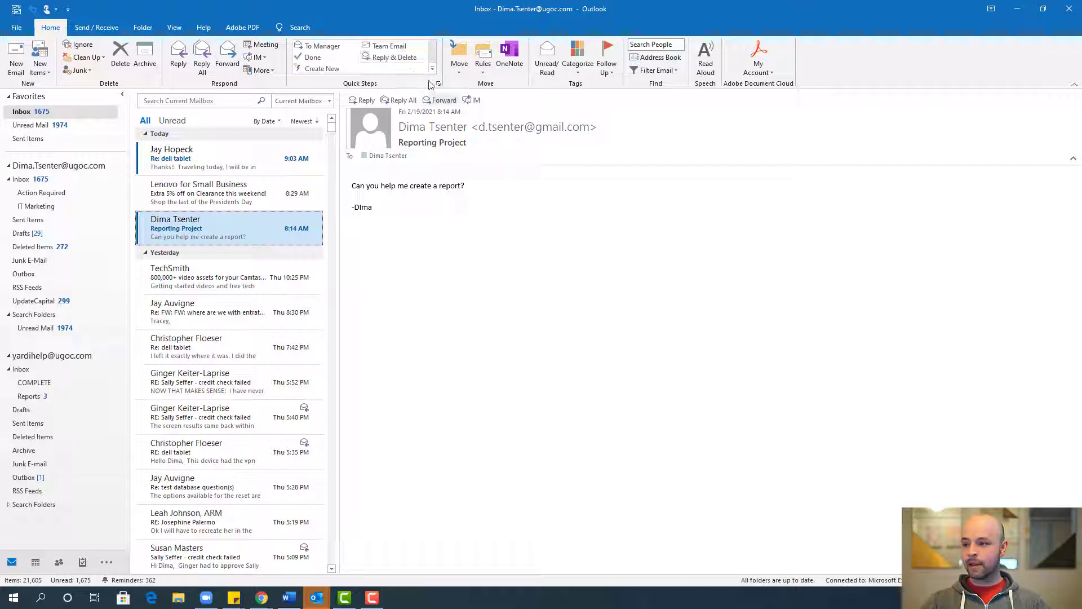
left_click(333, 70)
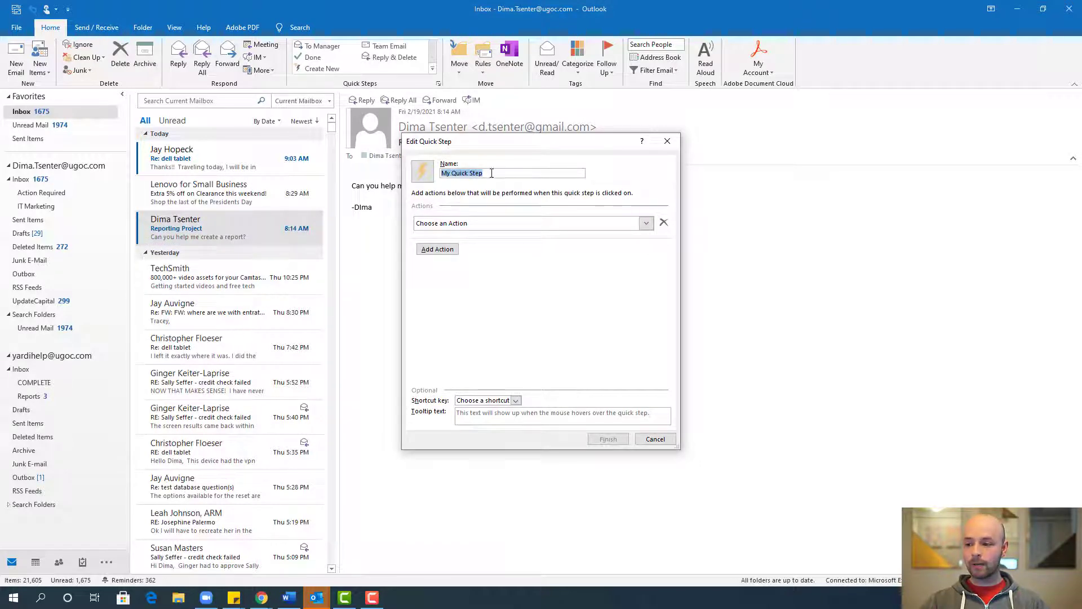
type("Acti")
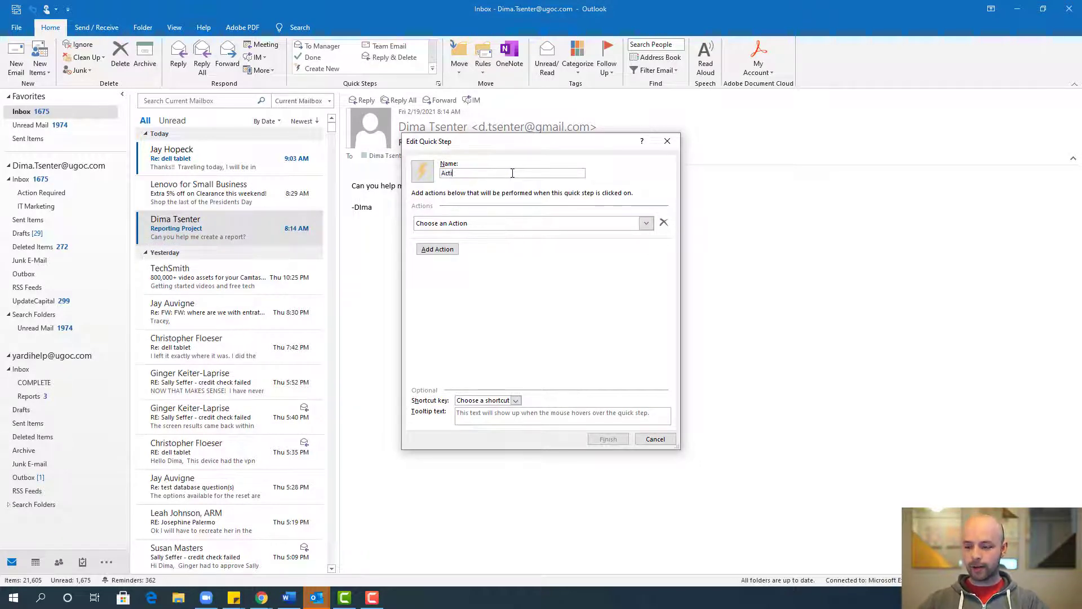
type("on Required")
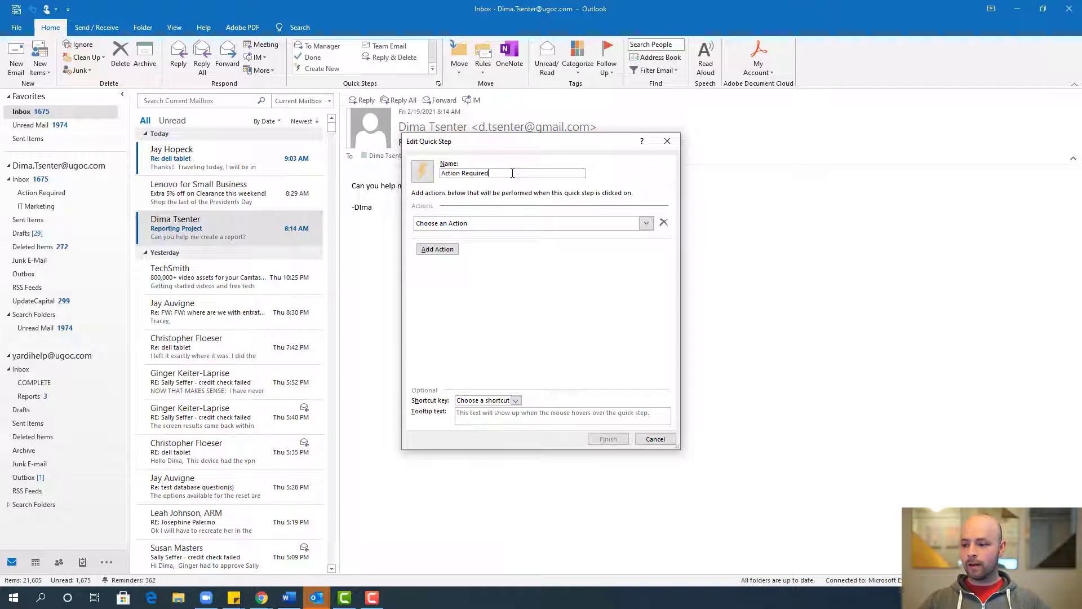
Step: Set the quick step's action to move messages to the Action Required folder, and save it without a shortcut key
left_click(648, 224)
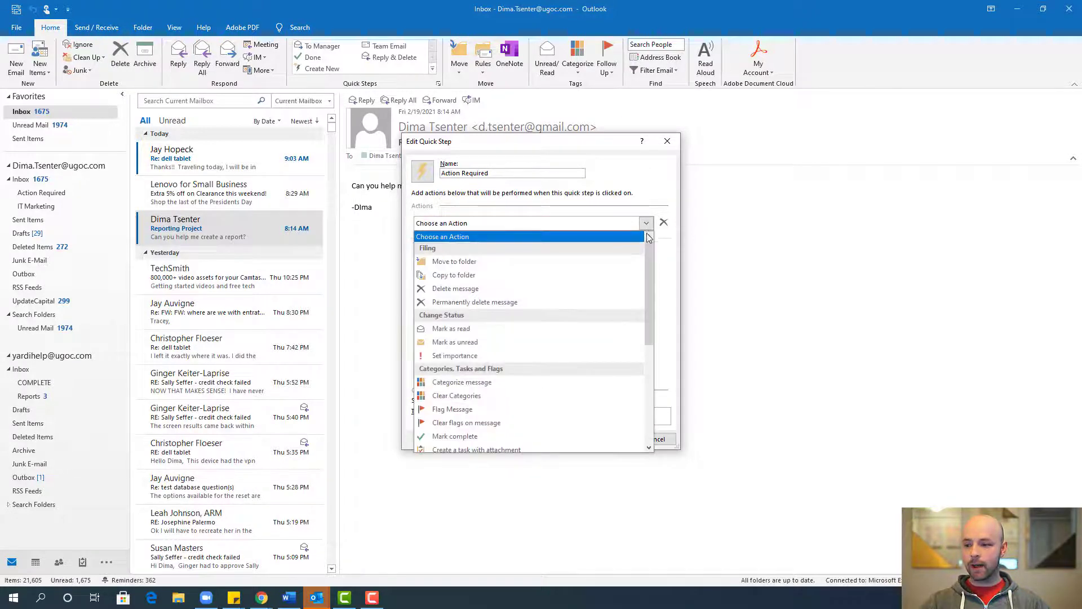
left_click(525, 262)
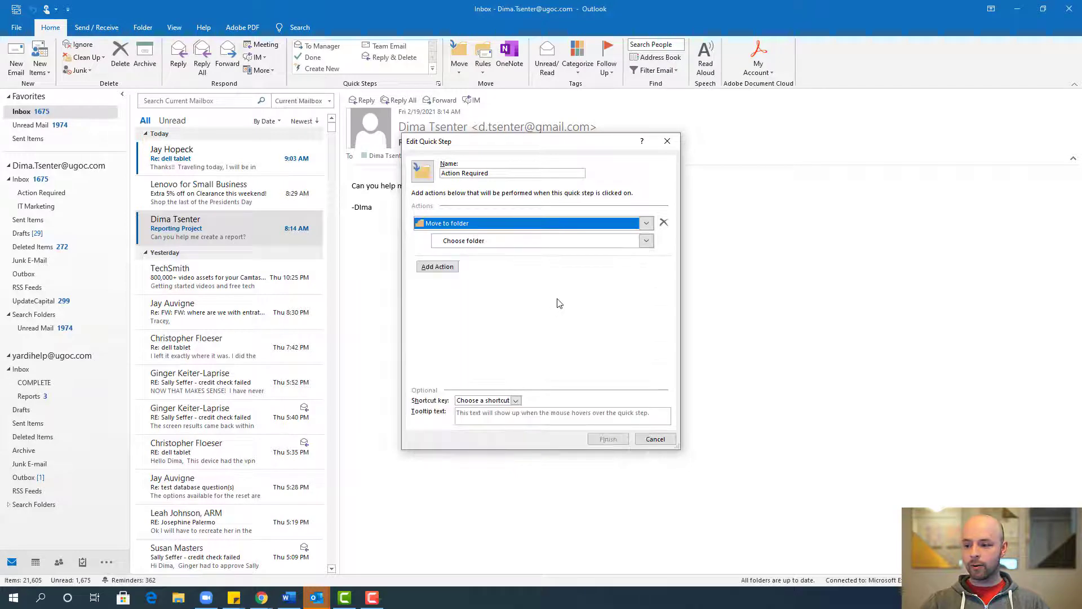
left_click(648, 242)
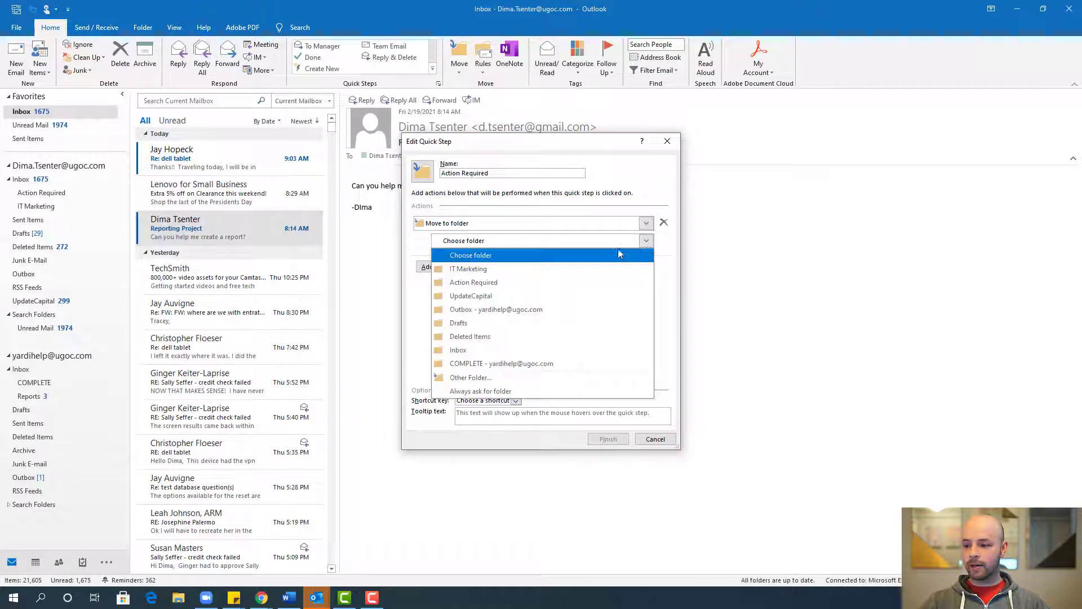
left_click(521, 284)
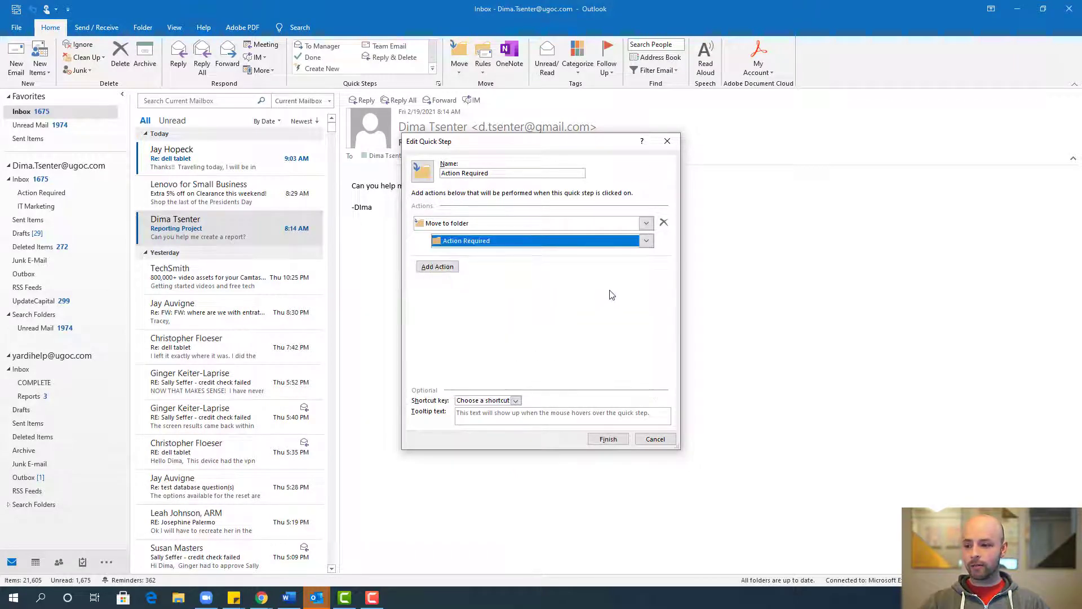
left_click(516, 401)
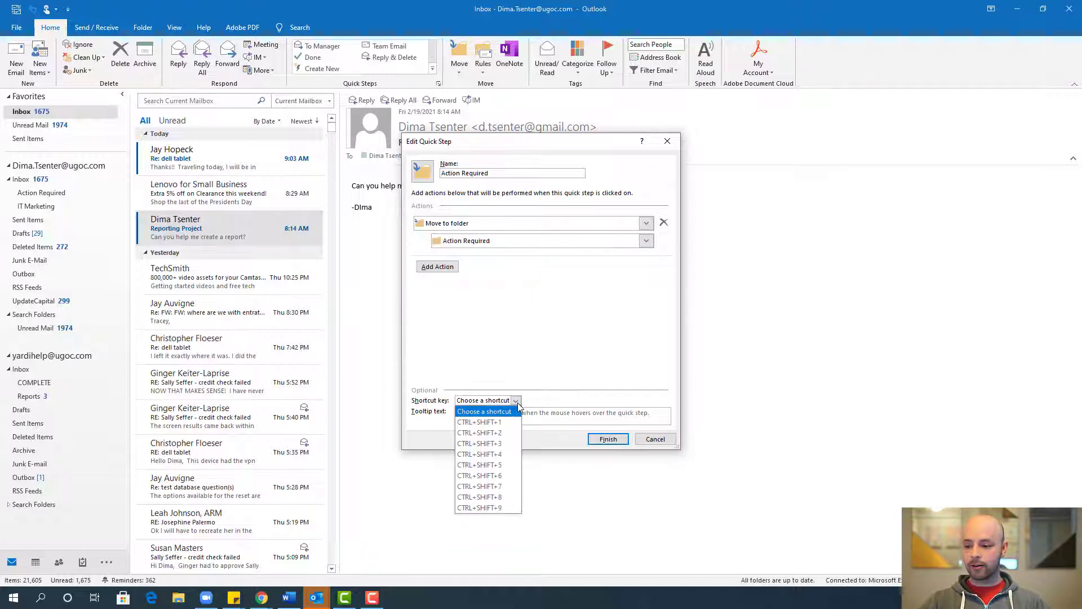
left_click(601, 336)
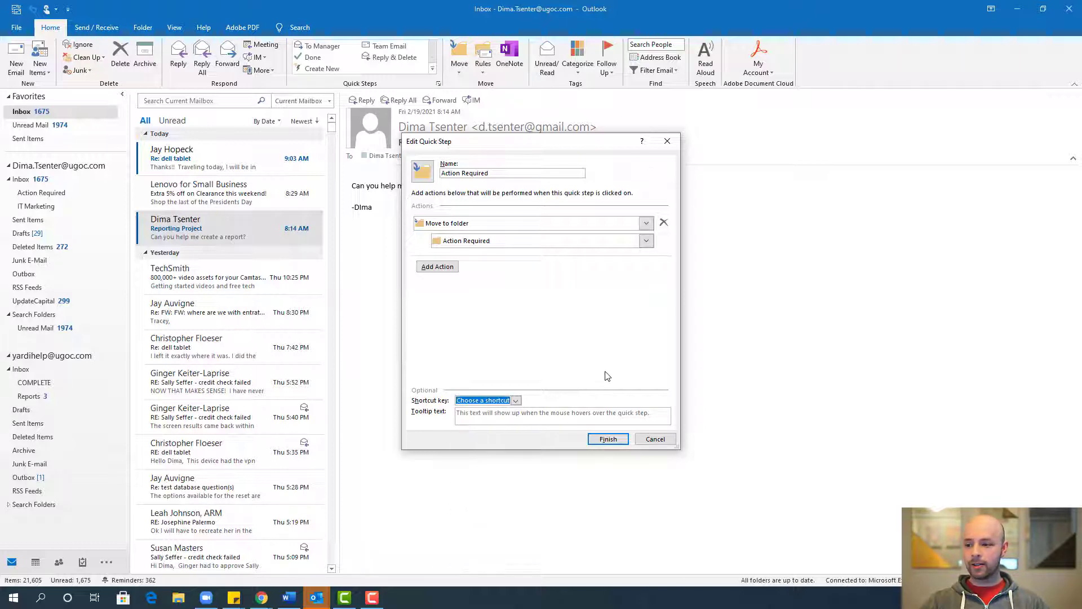
left_click(609, 439)
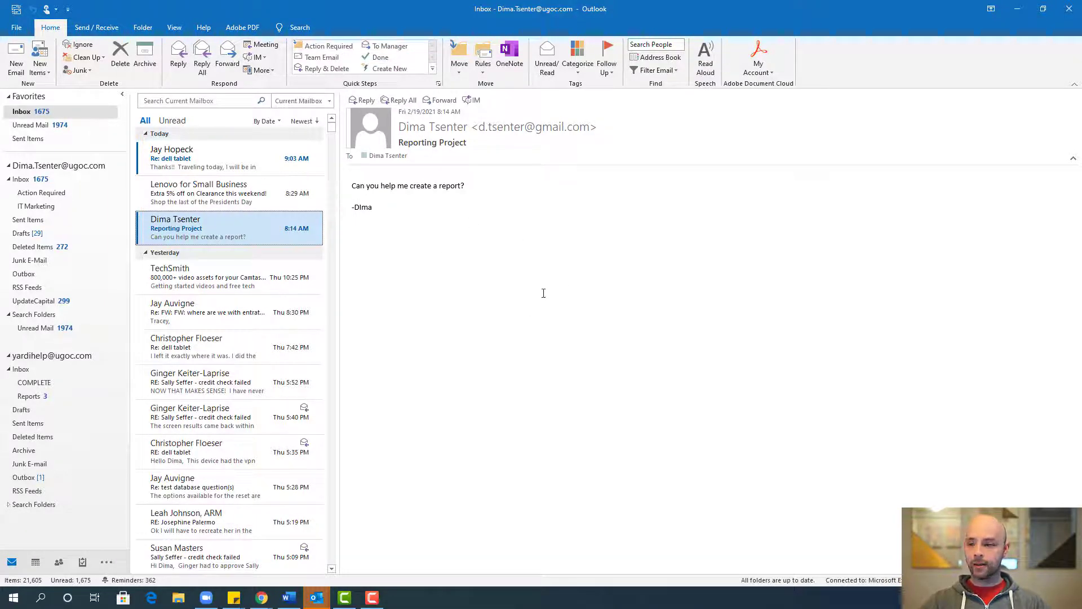
Step: Open the Reporting Project email, file it with the Action Required quick step, and check that folder before returning to the Inbox
double_click(218, 227)
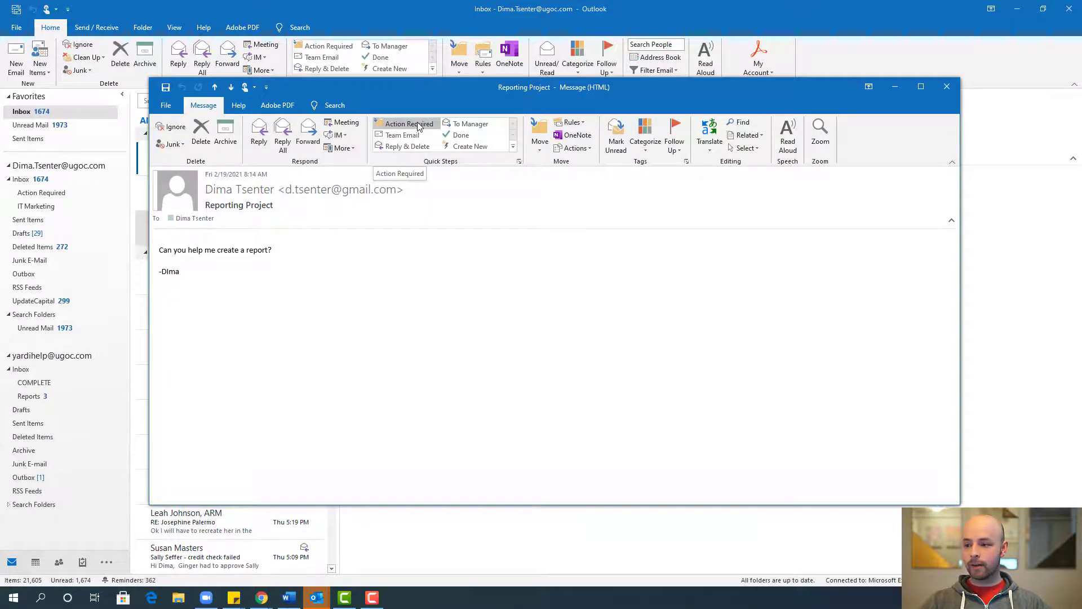
left_click(418, 126)
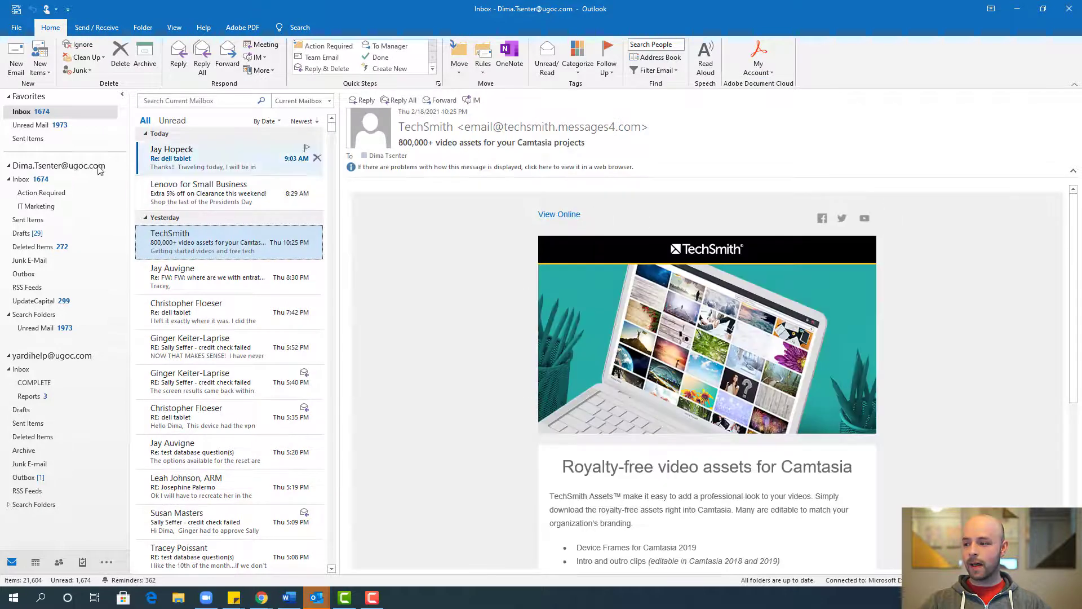
left_click(67, 195)
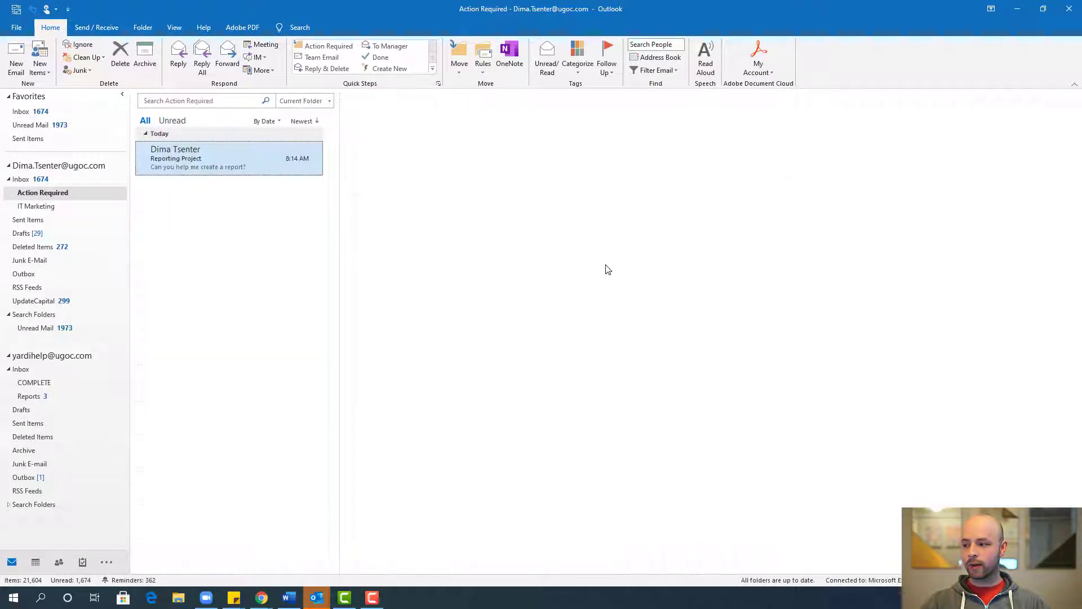
left_click(65, 113)
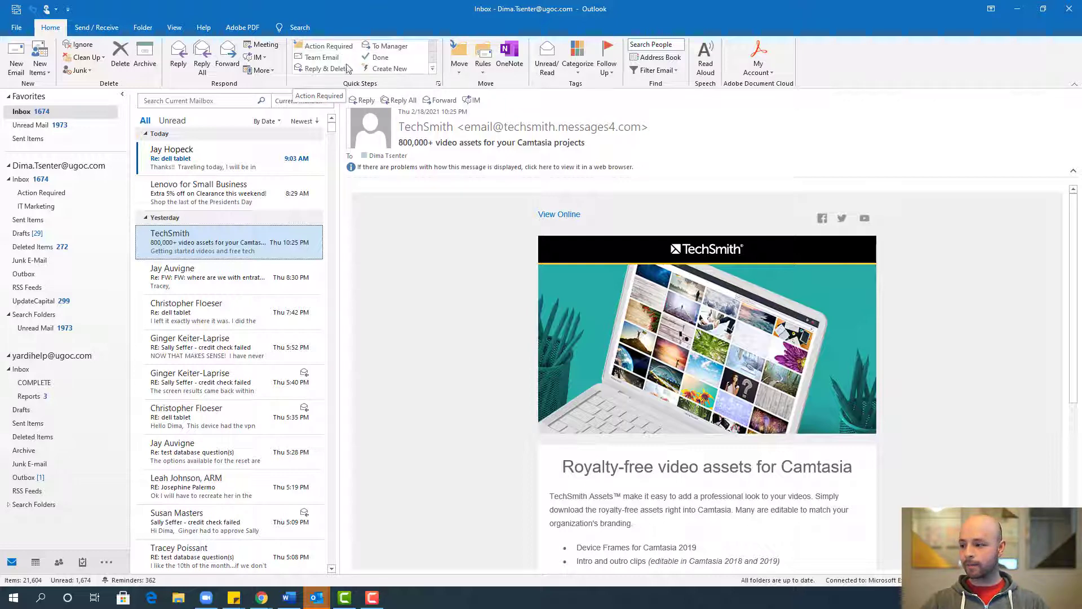
Step: Create a calendar appointment from the Reporting Project email in Action Required, set its end time to 10:30 AM, and discard it
left_click(32, 195)
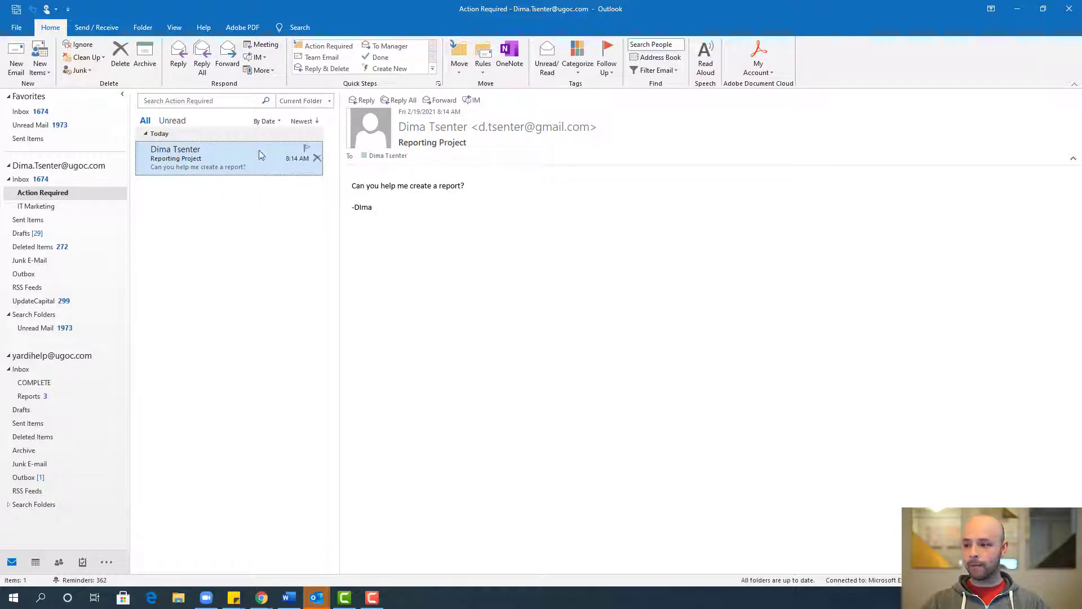
left_click_drag(243, 158, 36, 568)
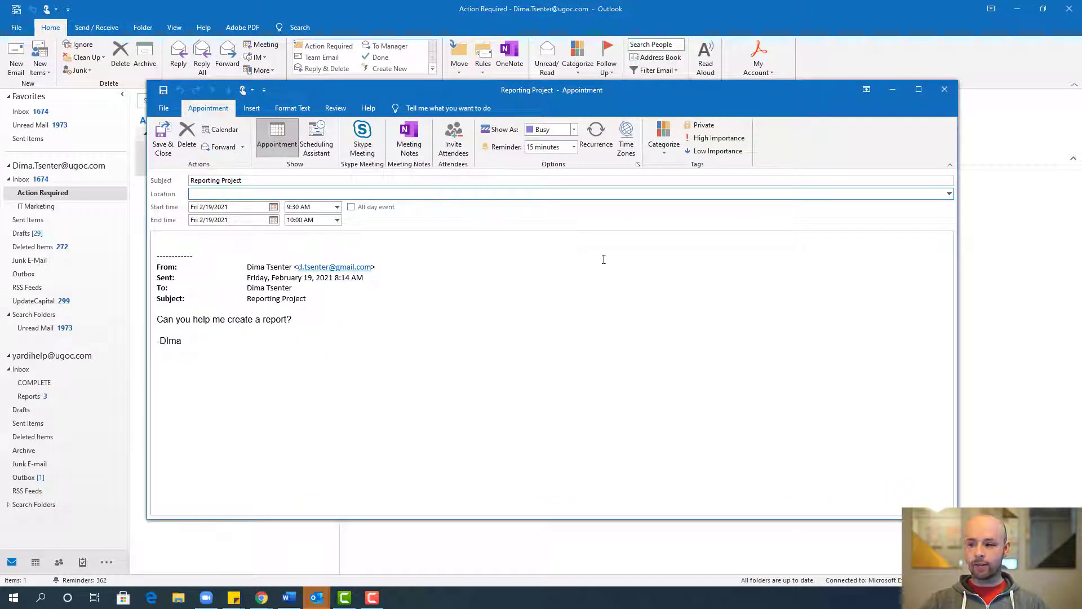
left_click(337, 221)
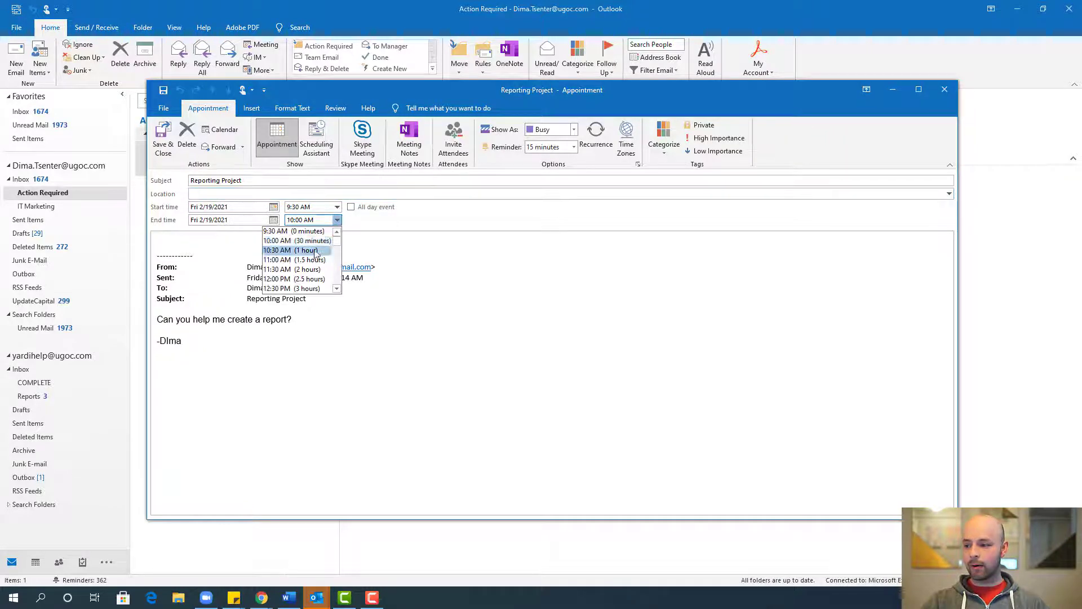
left_click(316, 238)
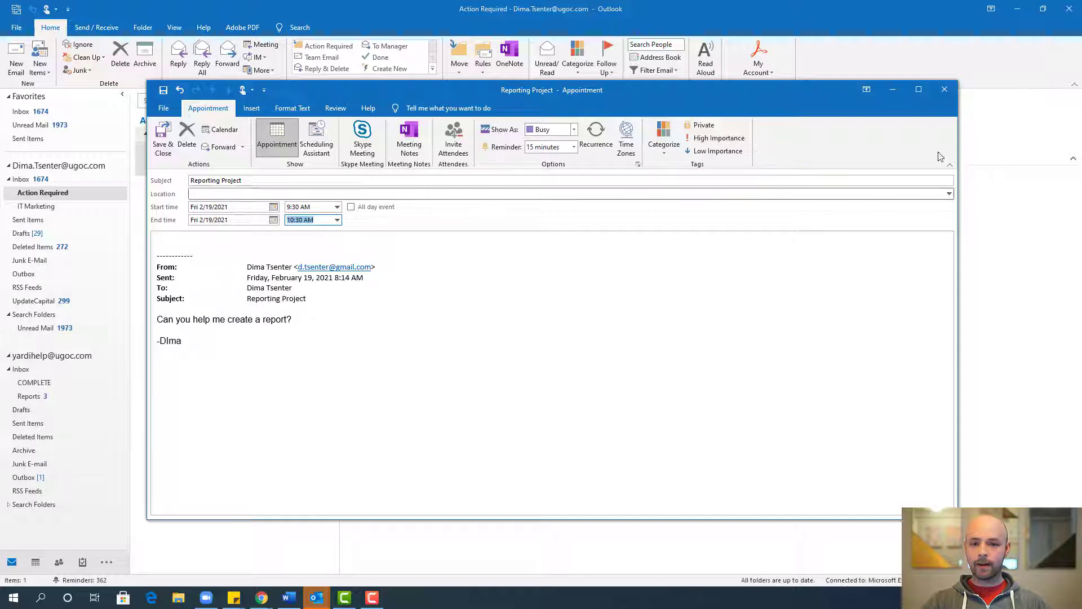
left_click(945, 90)
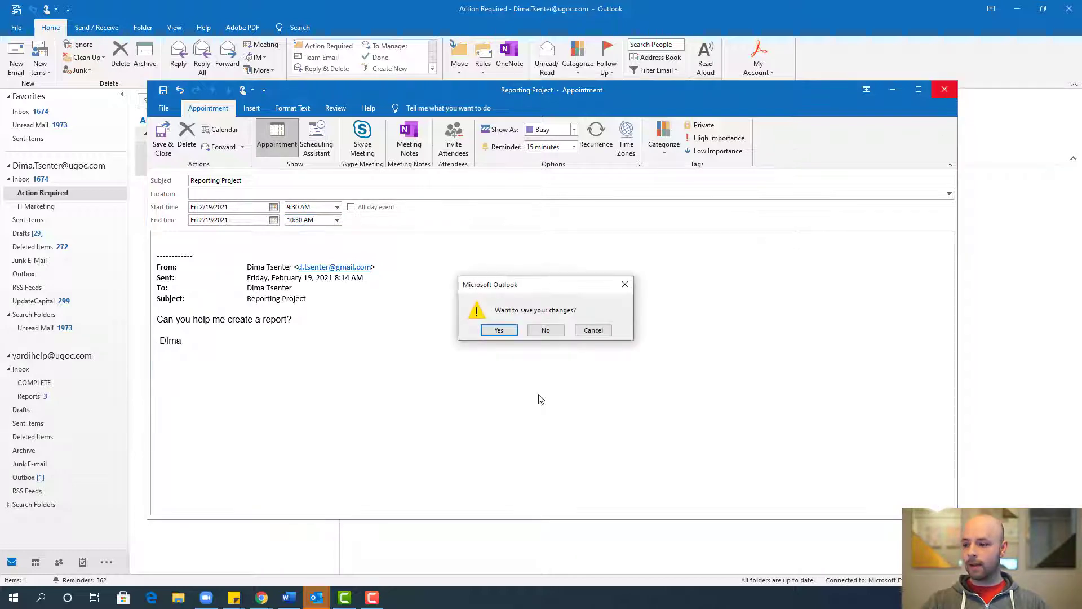
left_click(546, 330)
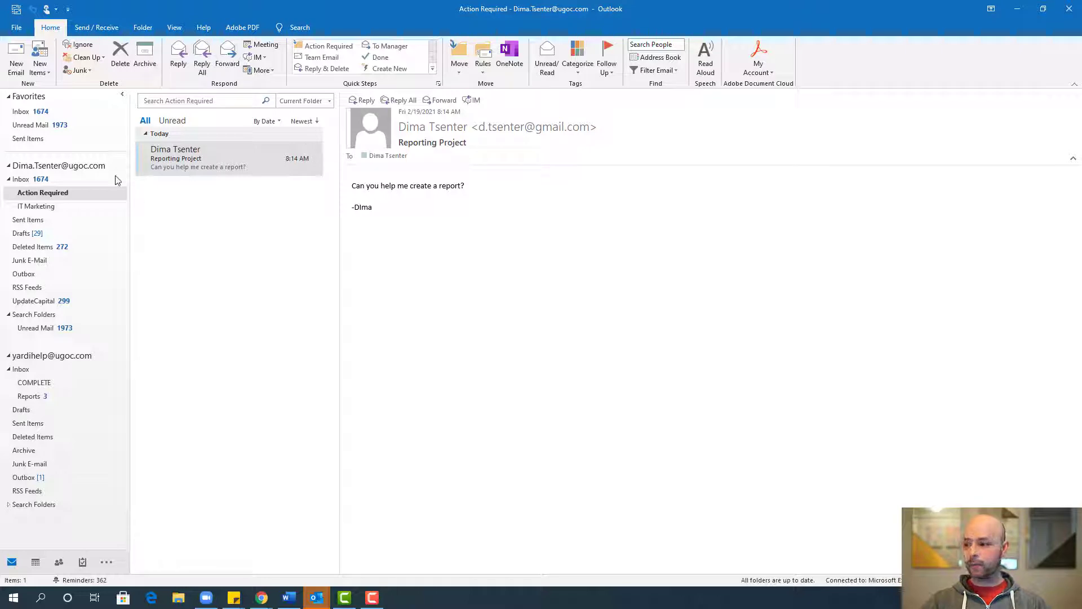
Step: Start a new rule from the TechSmith email in the main Inbox, with mail from TechSmith as its condition
left_click(49, 181)
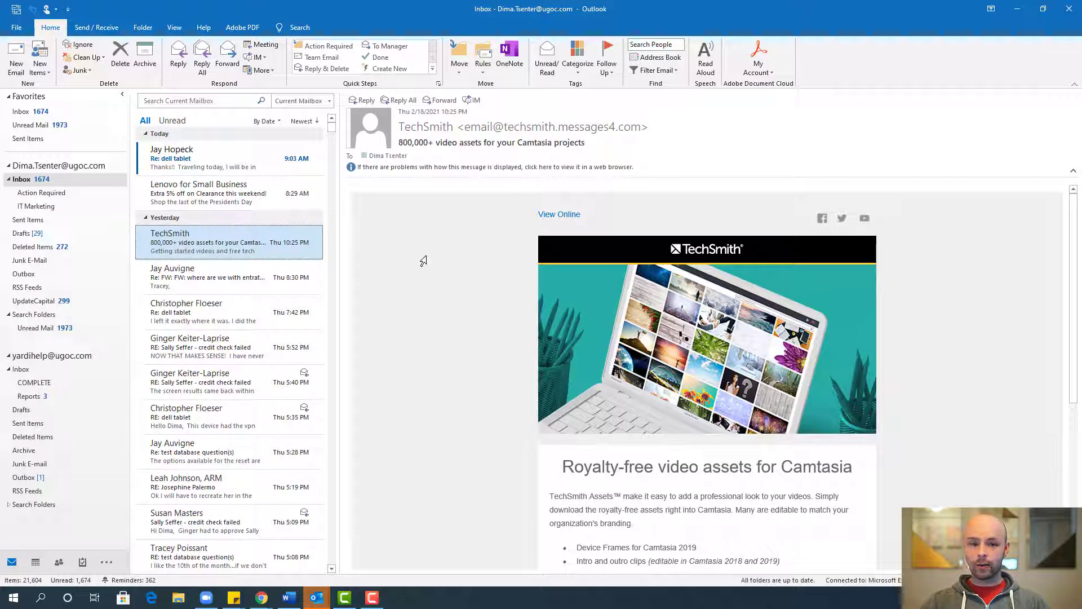
right_click(248, 242)
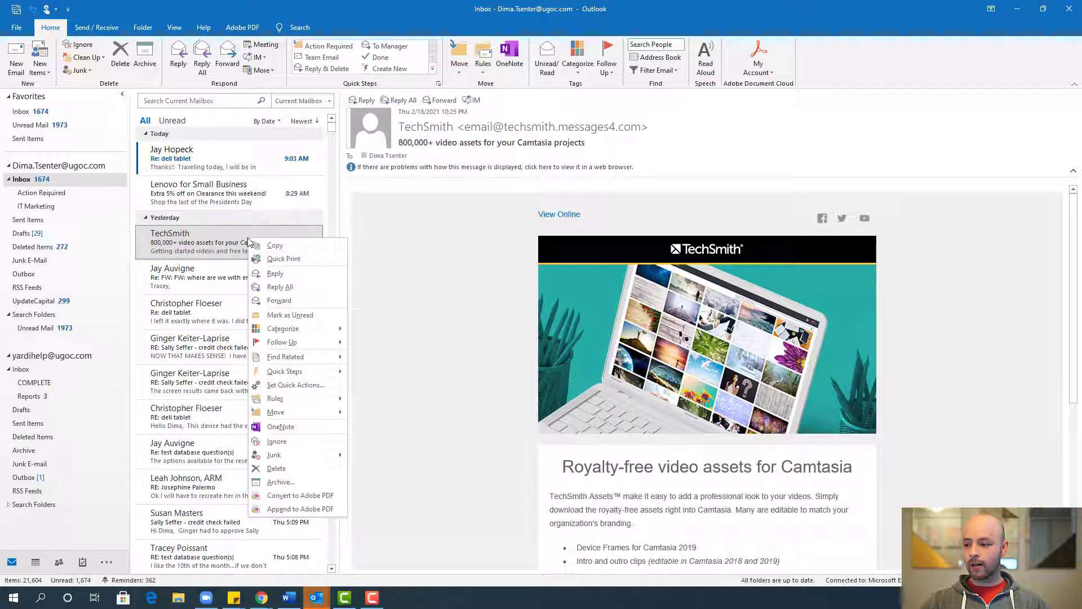
mouse_move(316, 402)
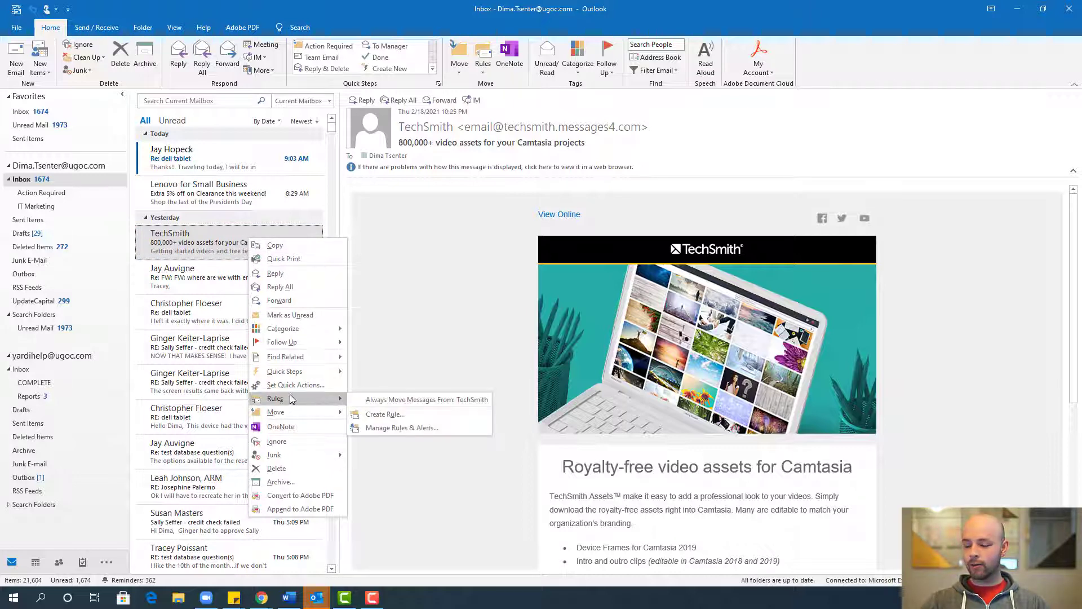
left_click(398, 415)
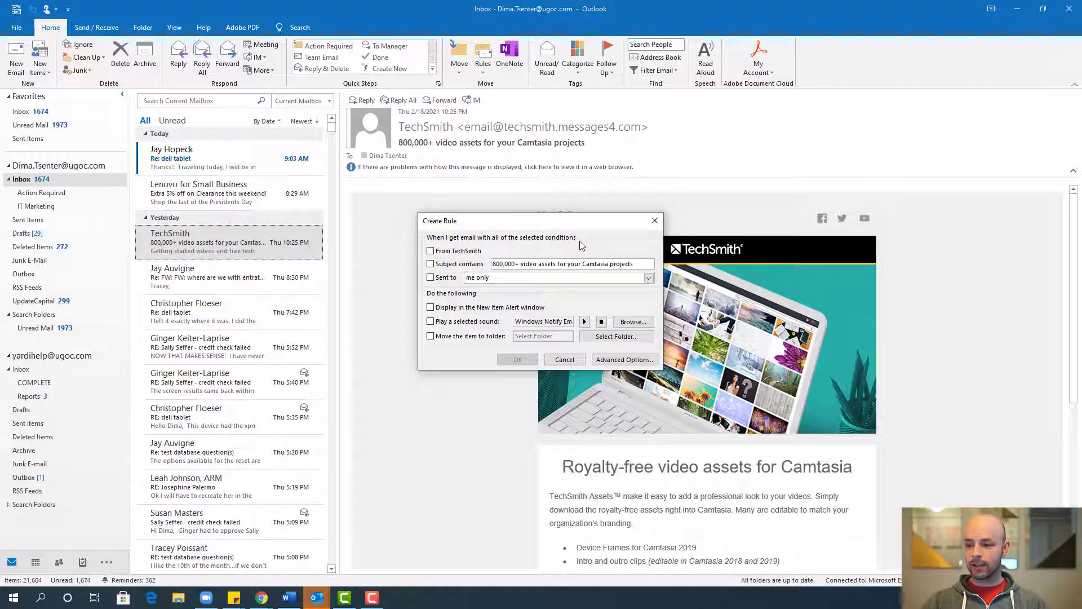
left_click(431, 252)
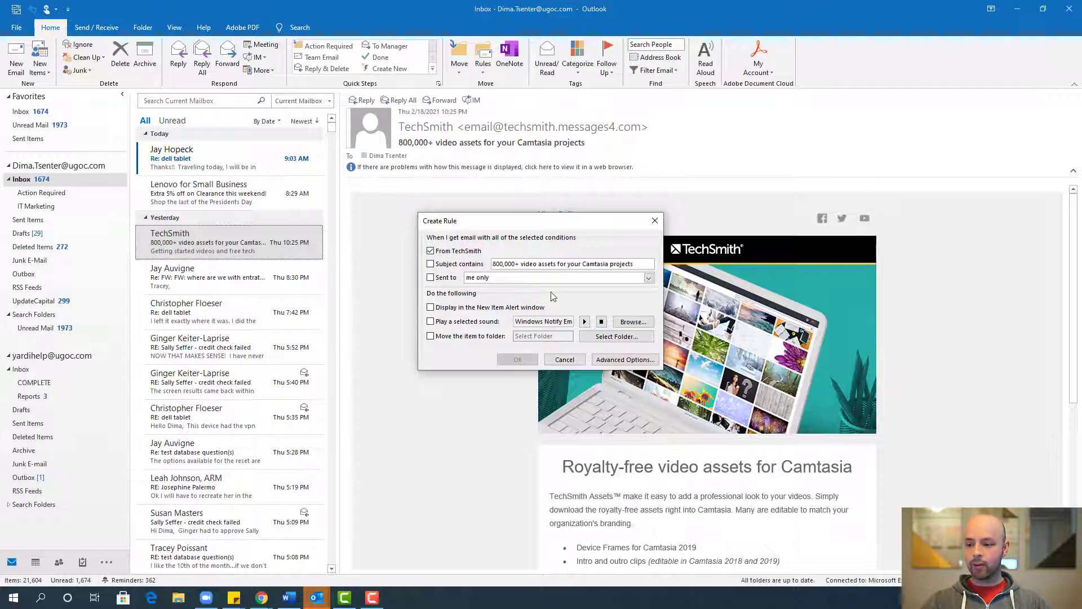
Step: Have the rule move items to the IT Marketing folder, run it on messages already in the Inbox, and check that folder
left_click(430, 336)
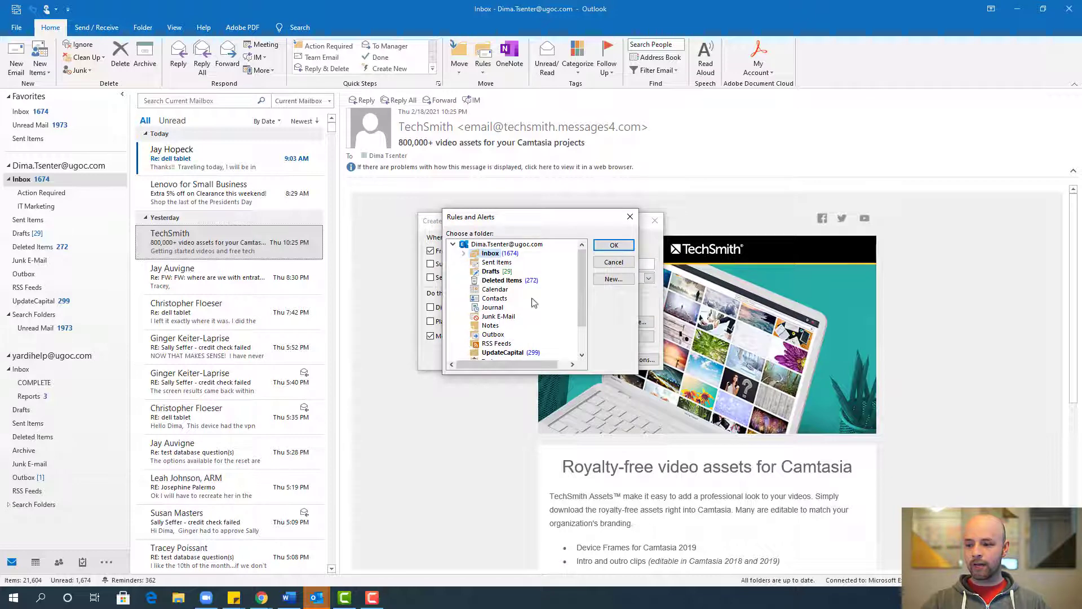
left_click(464, 253)
left_click(510, 271)
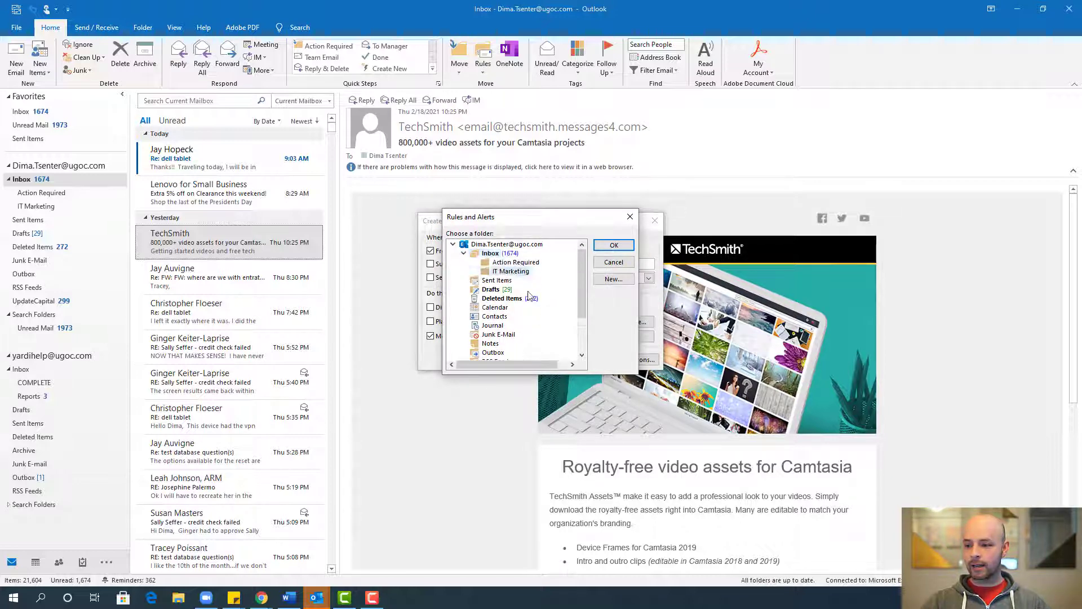
left_click(616, 246)
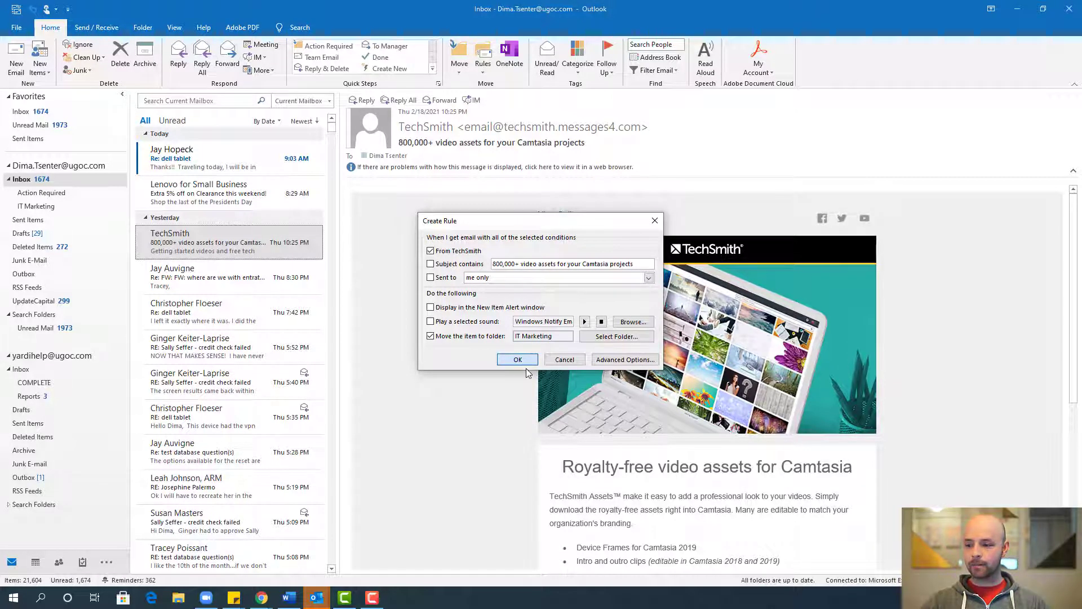
key("Return")
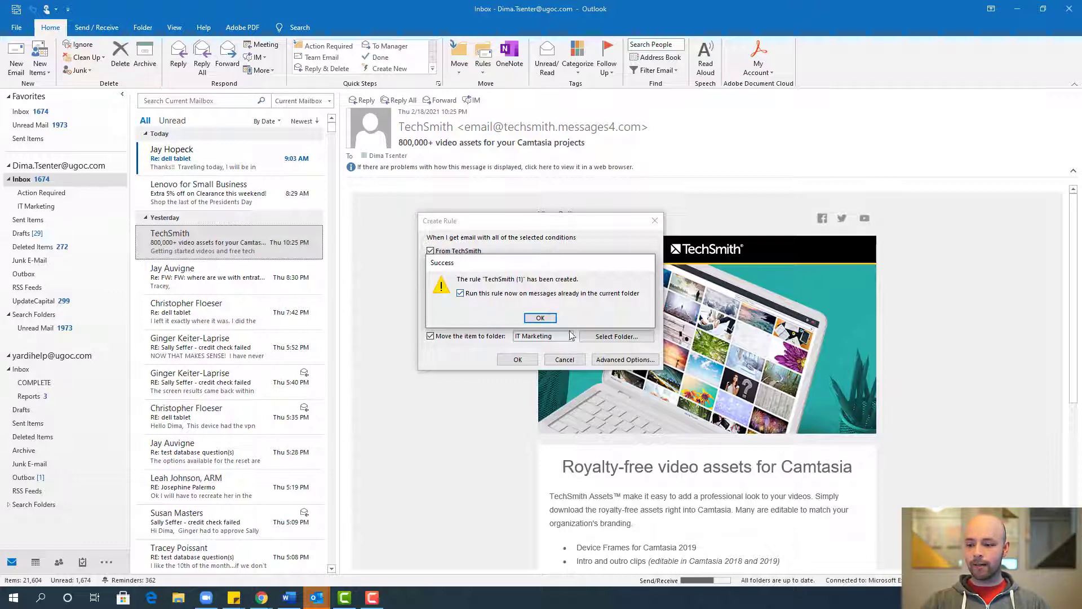
left_click(539, 318)
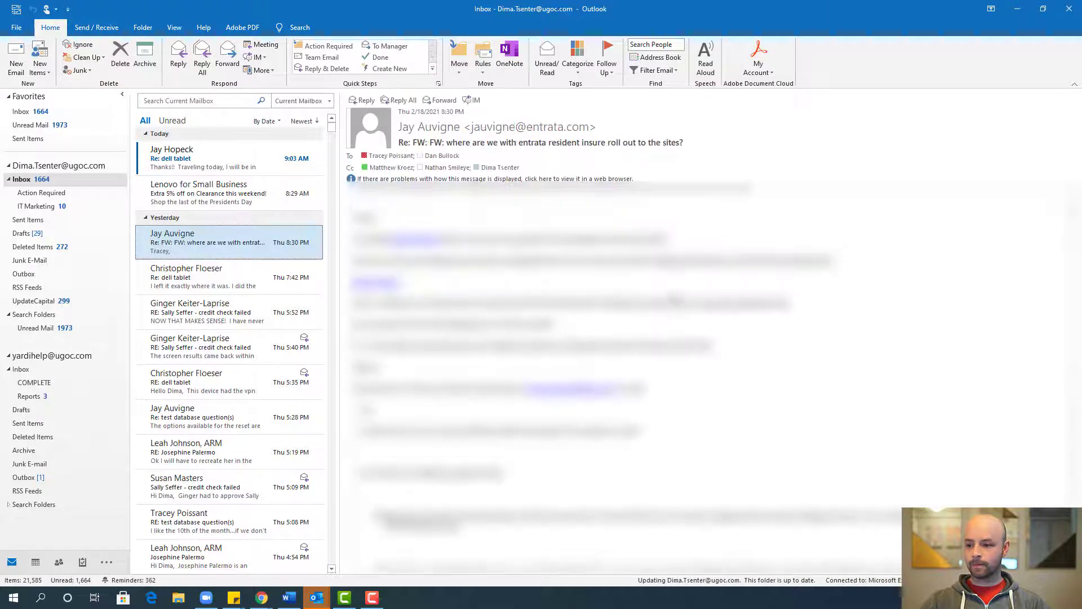
left_click(220, 191)
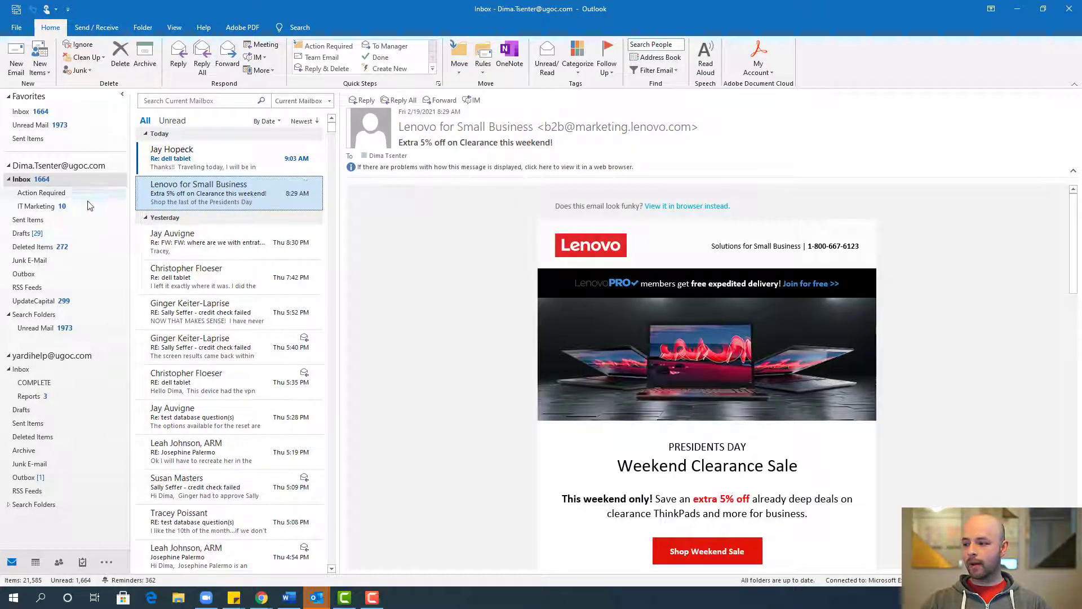
left_click(55, 208)
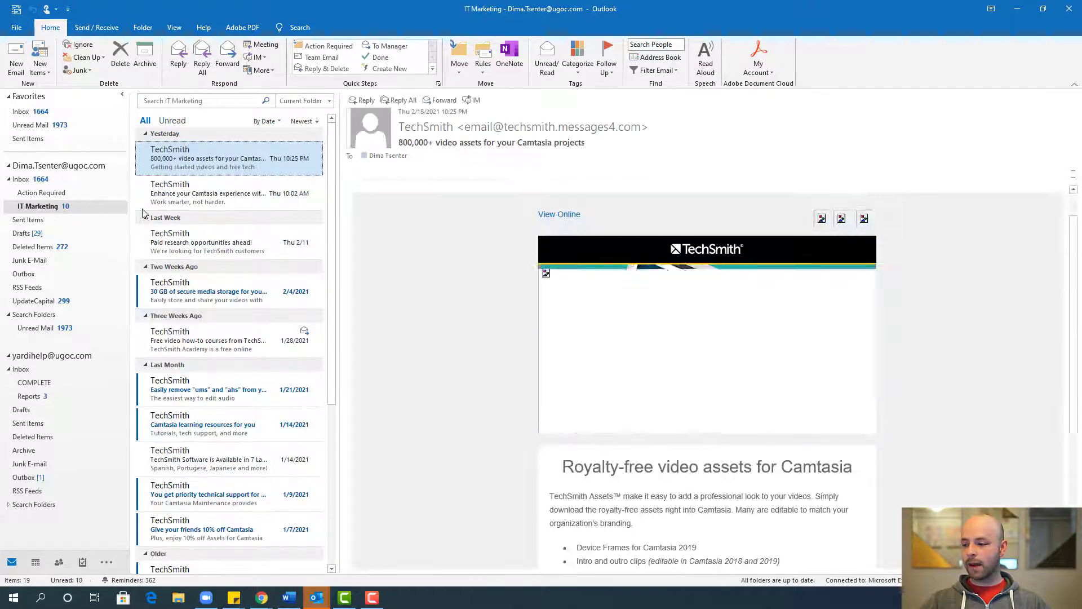
scroll(254, 271, "down", 5)
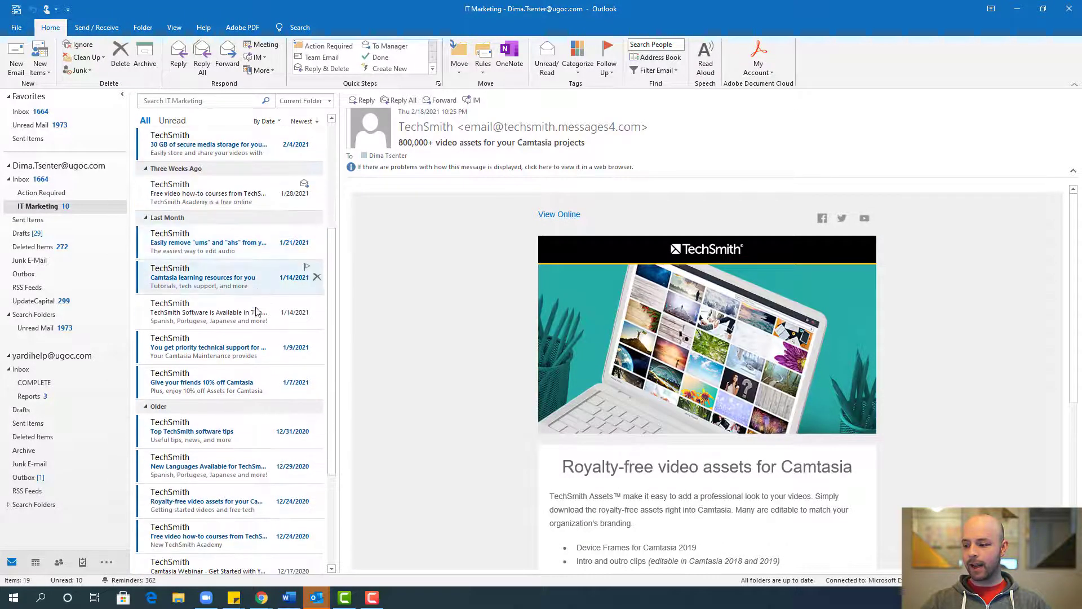
scroll(257, 316, "up", 5)
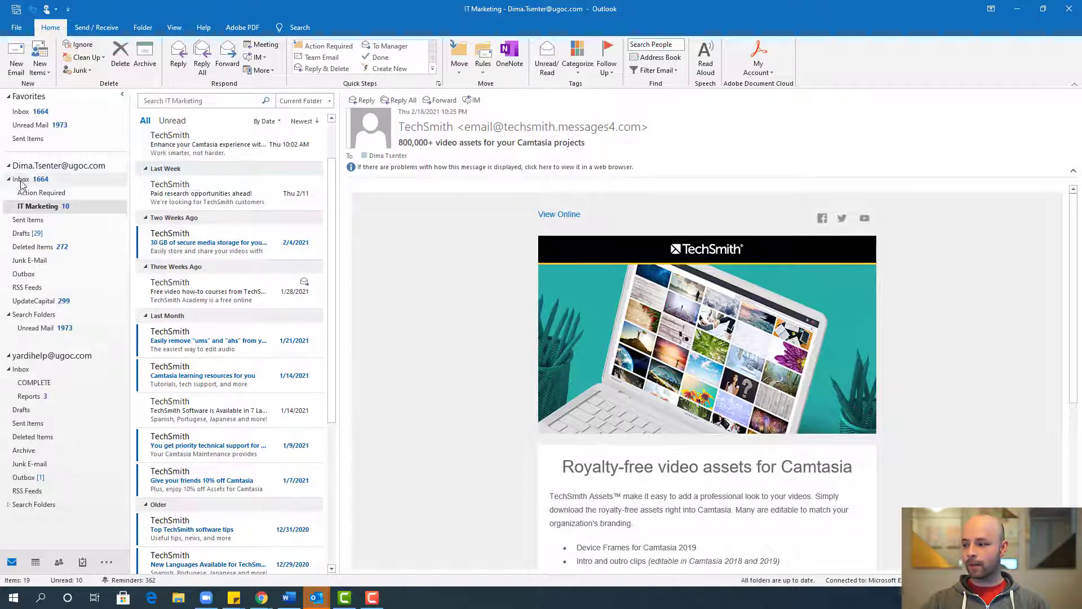
Step: Return to the Inbox and always move messages from Lenovo for Small Business to the IT Marketing folder
left_click(76, 176)
left_click(234, 192)
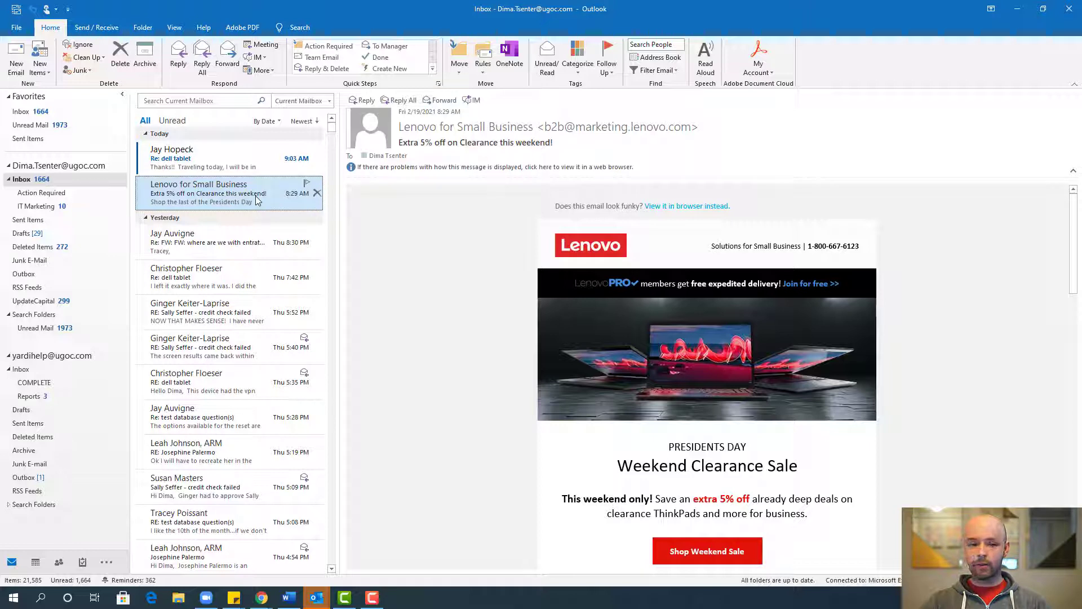
right_click(216, 192)
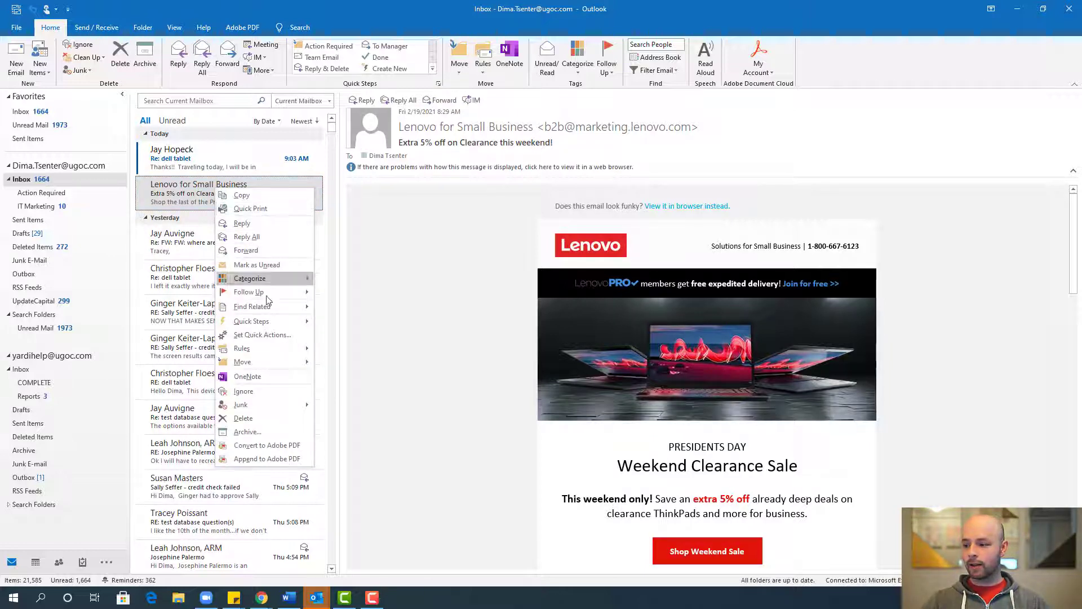
mouse_move(264, 345)
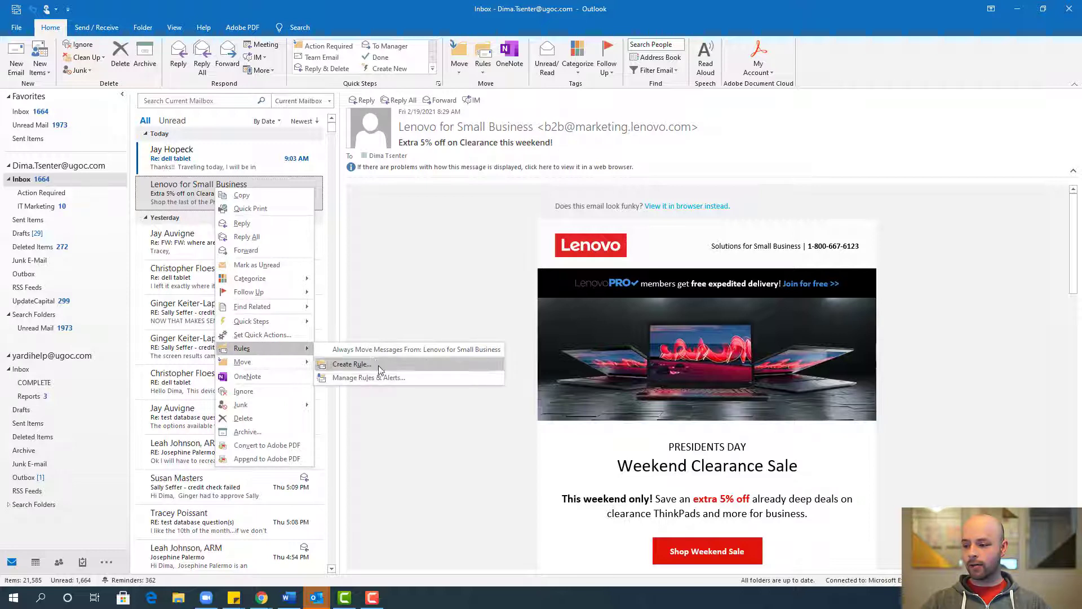
left_click(418, 349)
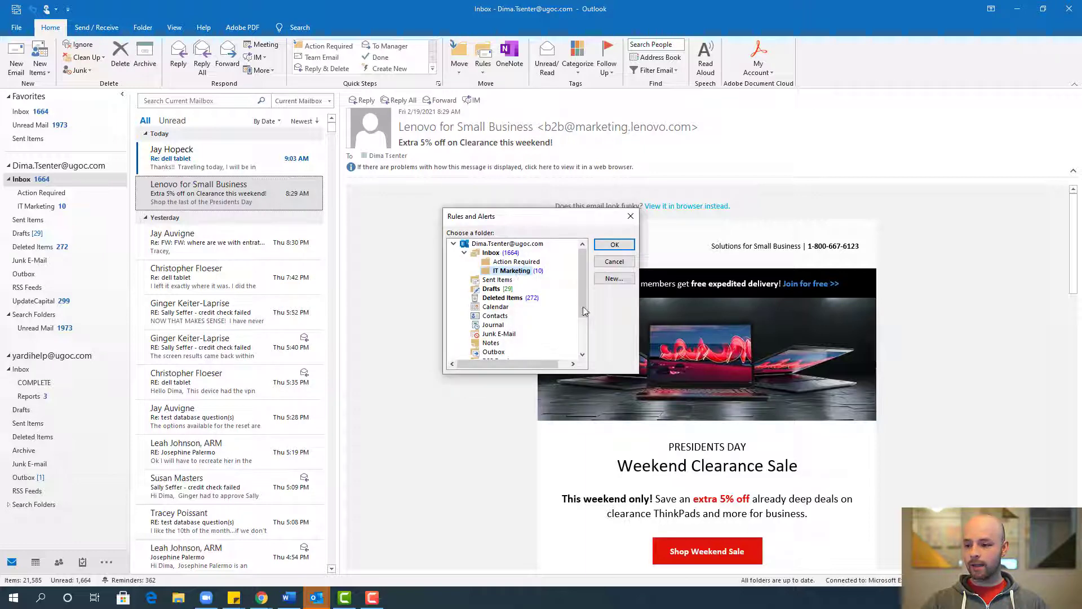
left_click(615, 245)
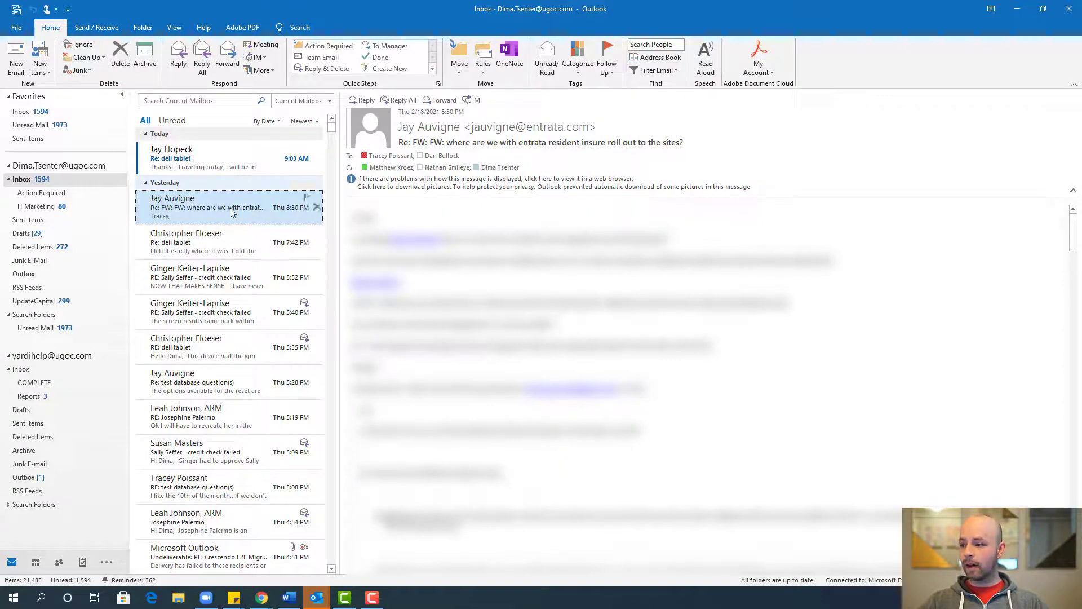
Step: Add a conditional formatting rule named CC Email to the Inbox's view settings
left_click(175, 28)
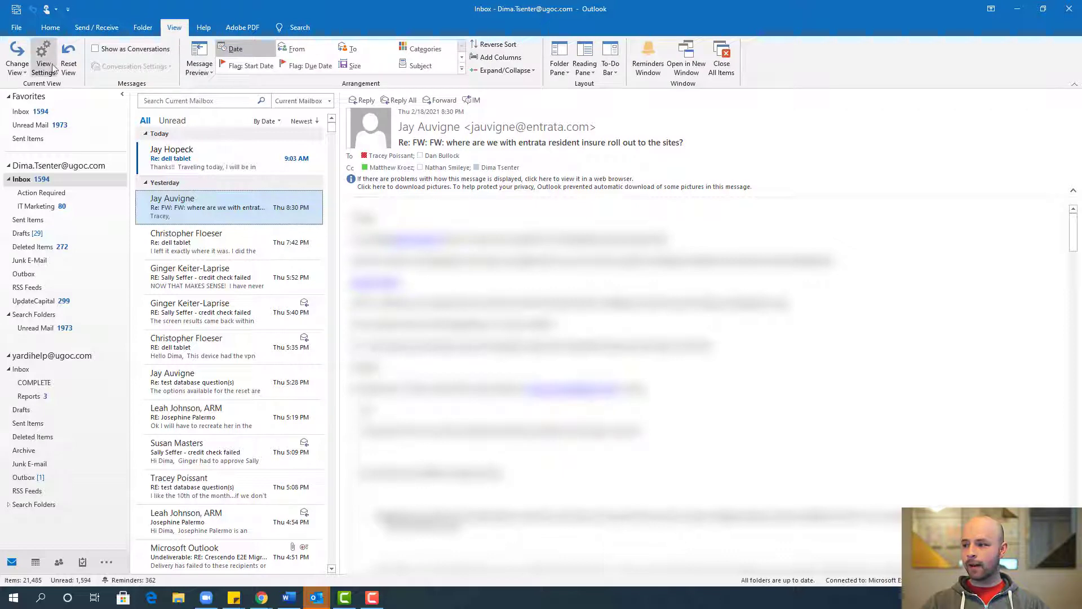
left_click(47, 68)
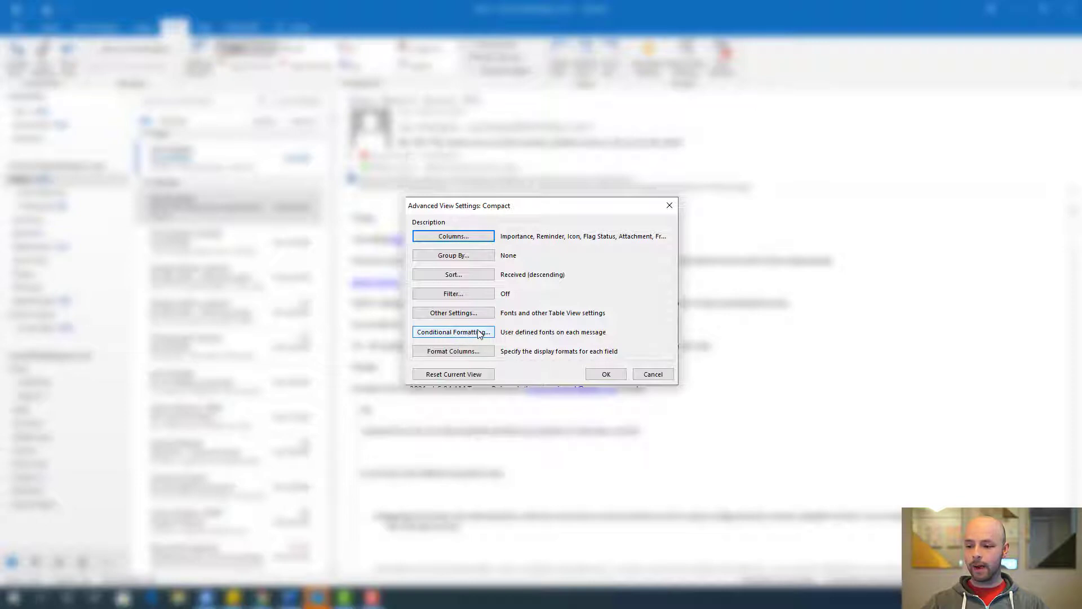
left_click(476, 333)
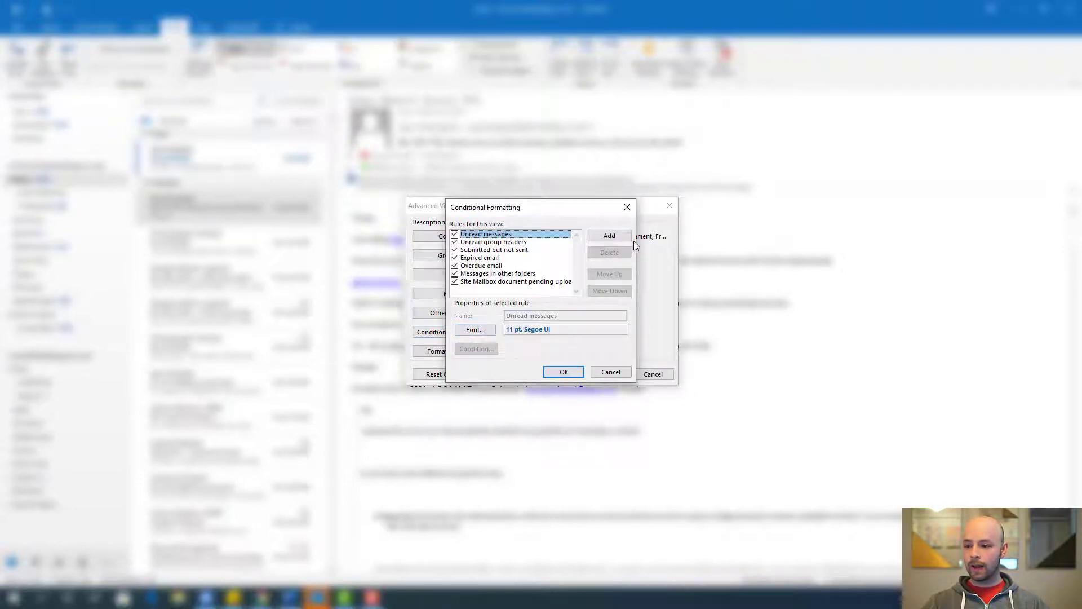
left_click(609, 236)
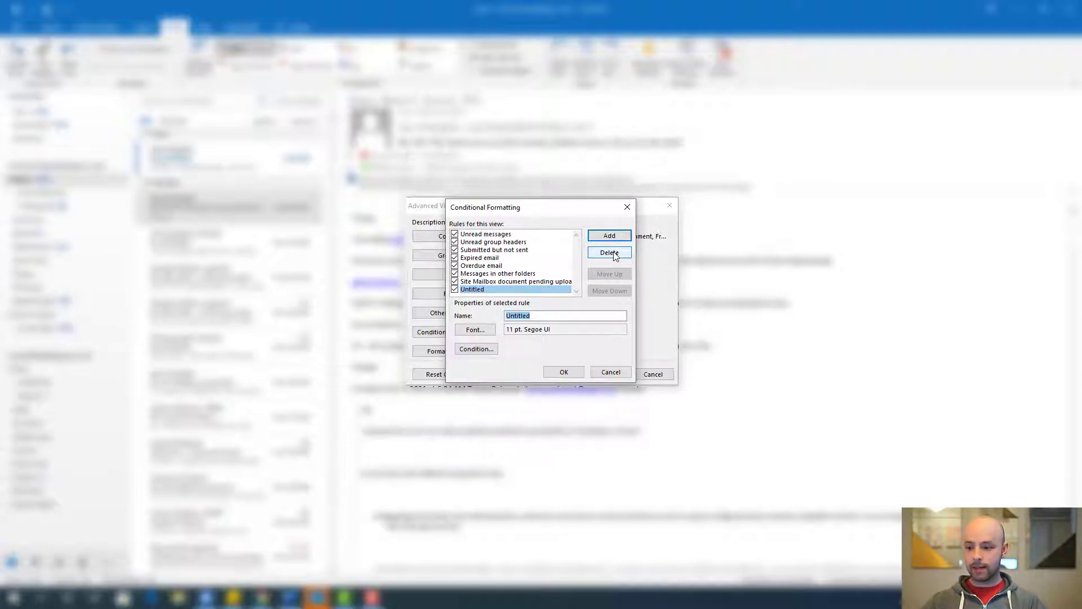
type("CC")
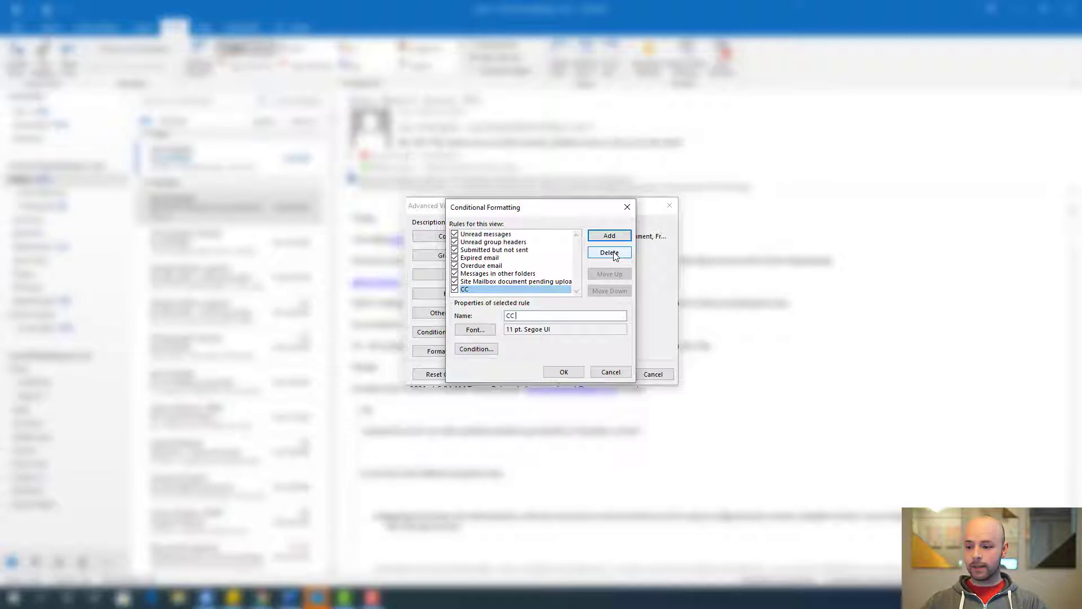
type(" Email")
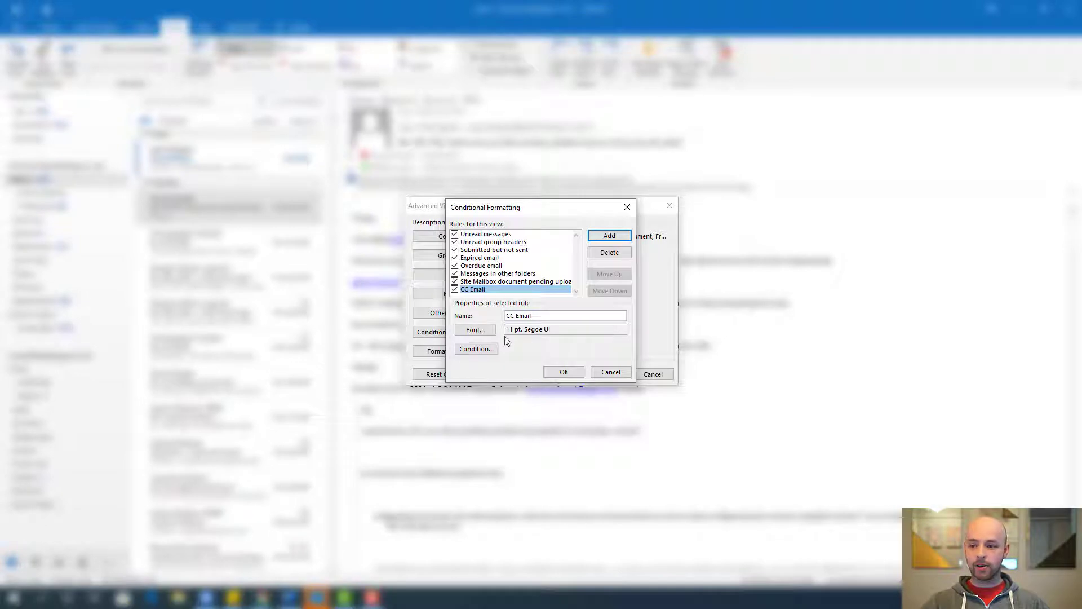
Step: Set the CC Email rule's font color to Blue
left_click(475, 329)
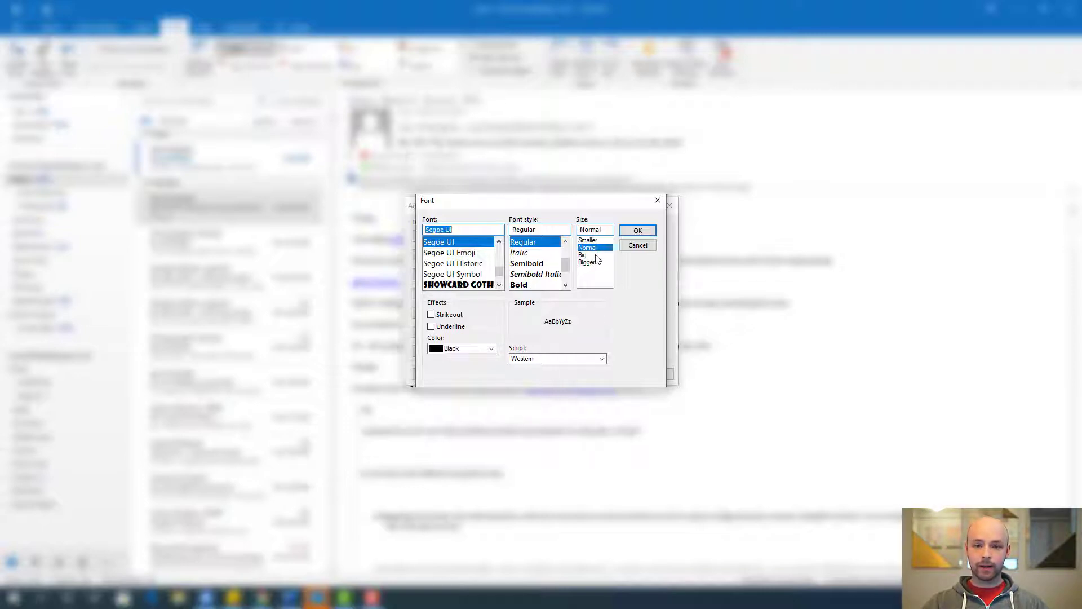
left_click(489, 350)
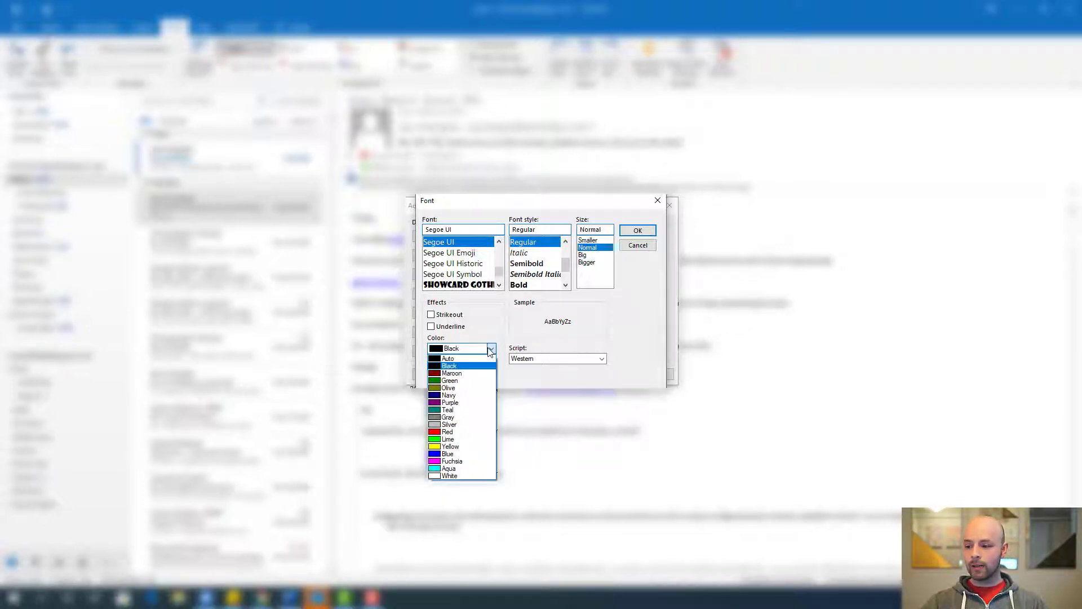
left_click(451, 454)
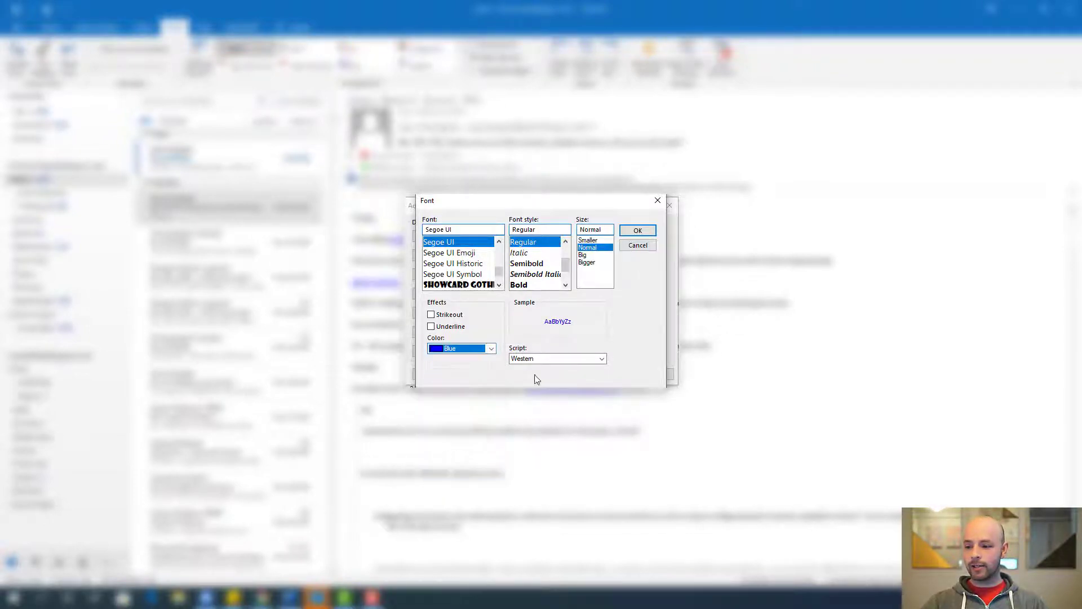
left_click(640, 231)
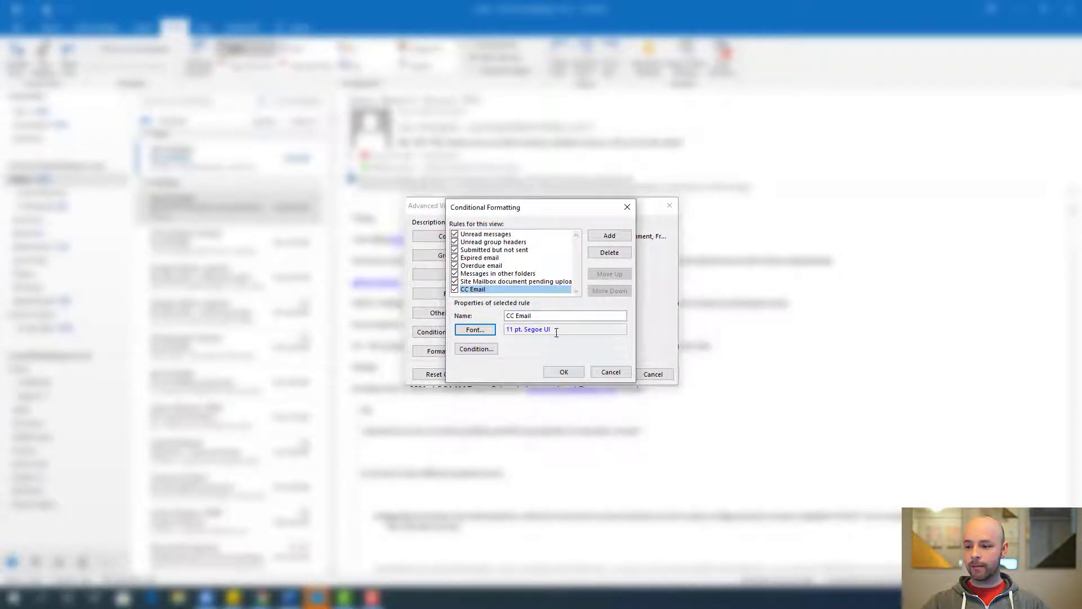
Step: Limit the CC Email rule to messages where I am on the CC line with other people, save the view settings, and check the Inbox
left_click(473, 351)
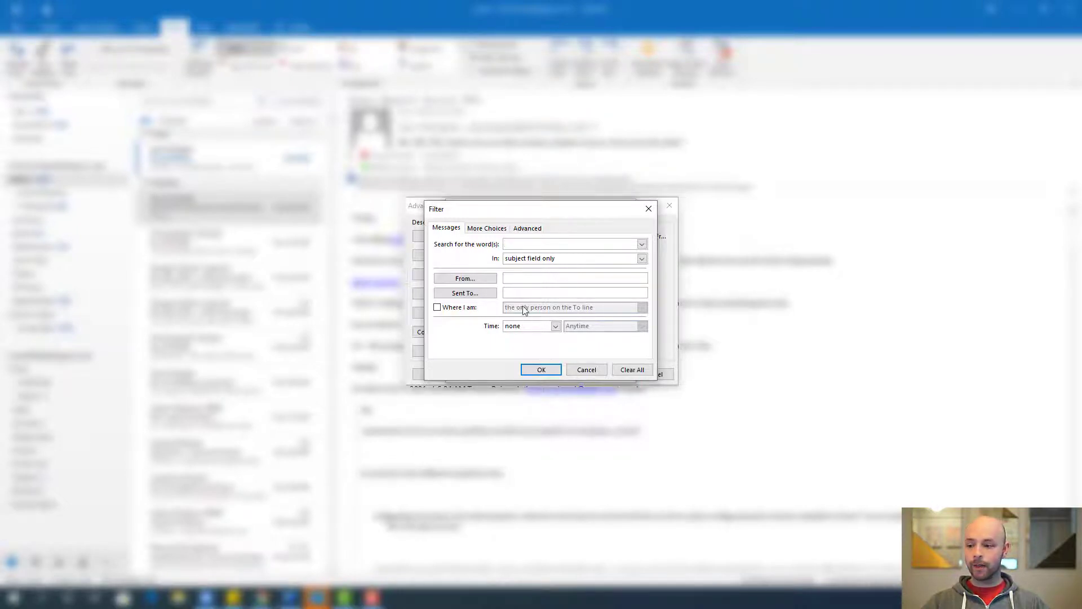
left_click(437, 308)
left_click(641, 308)
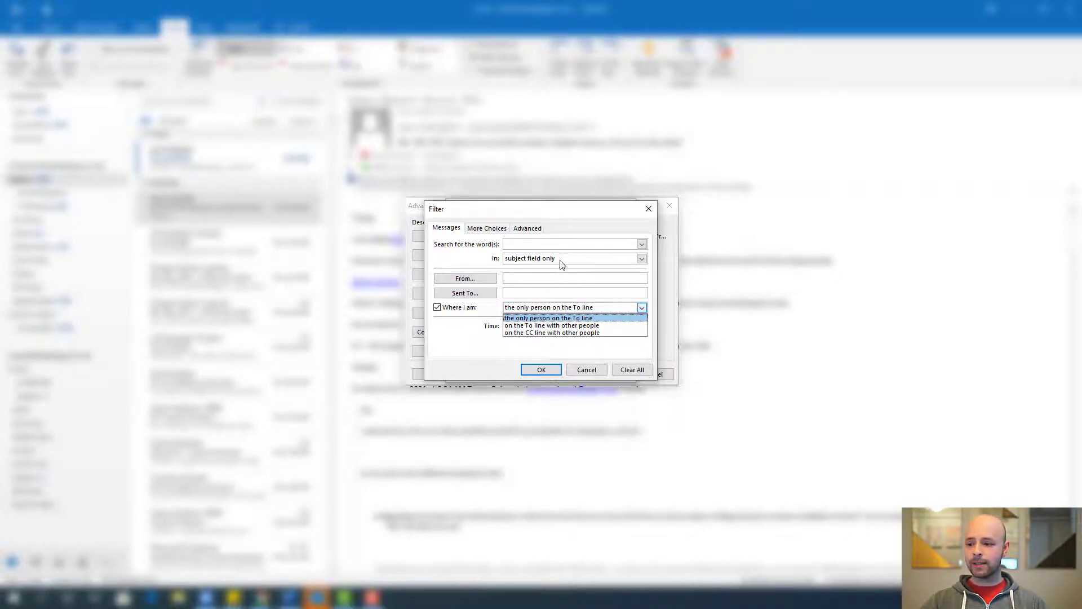
left_click(576, 333)
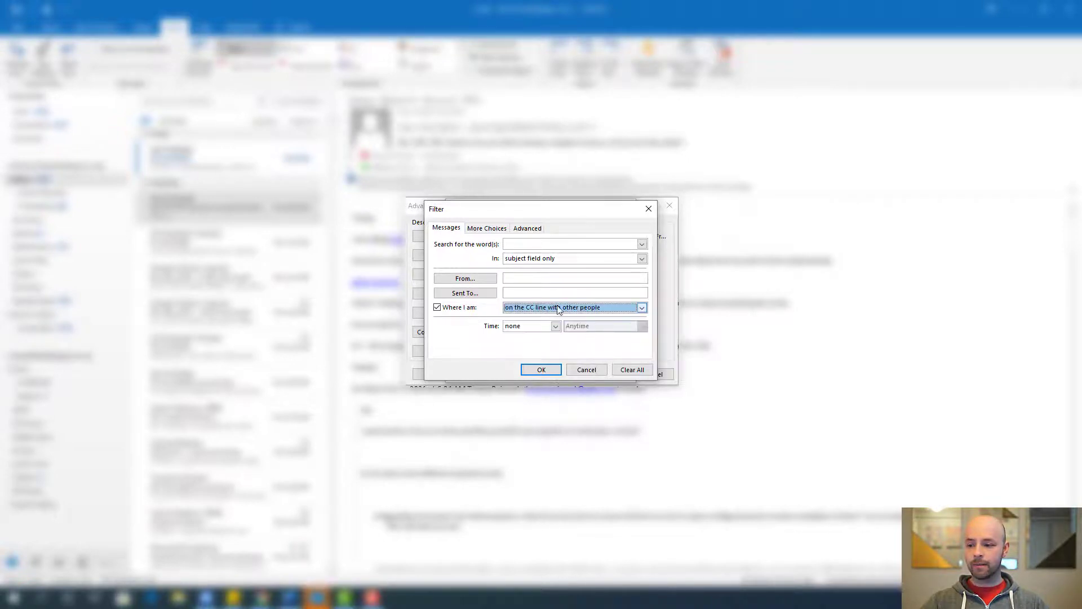
left_click(541, 370)
left_click(571, 374)
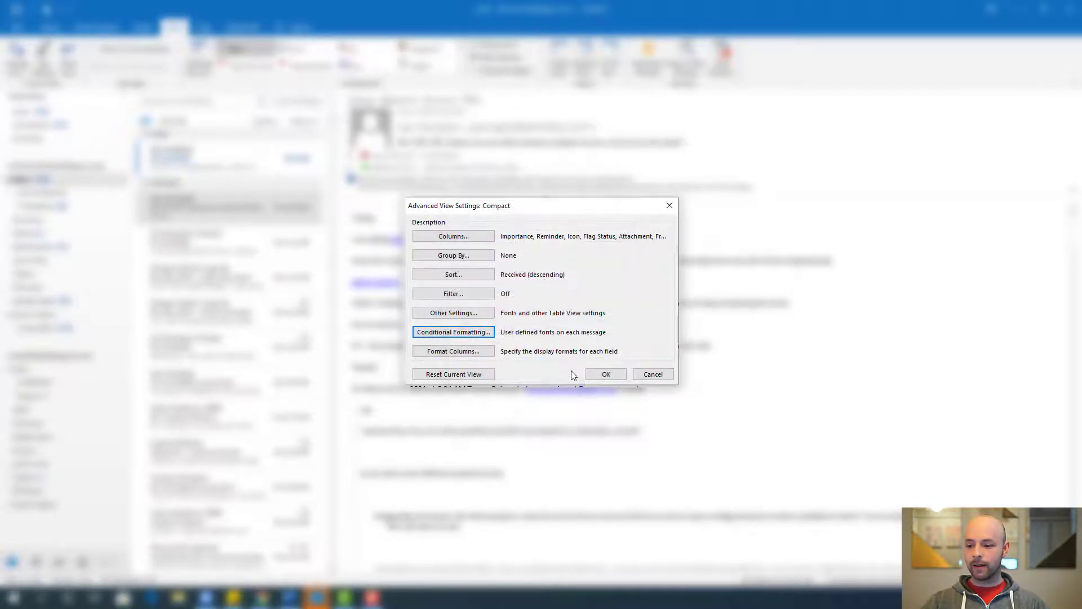
left_click(607, 374)
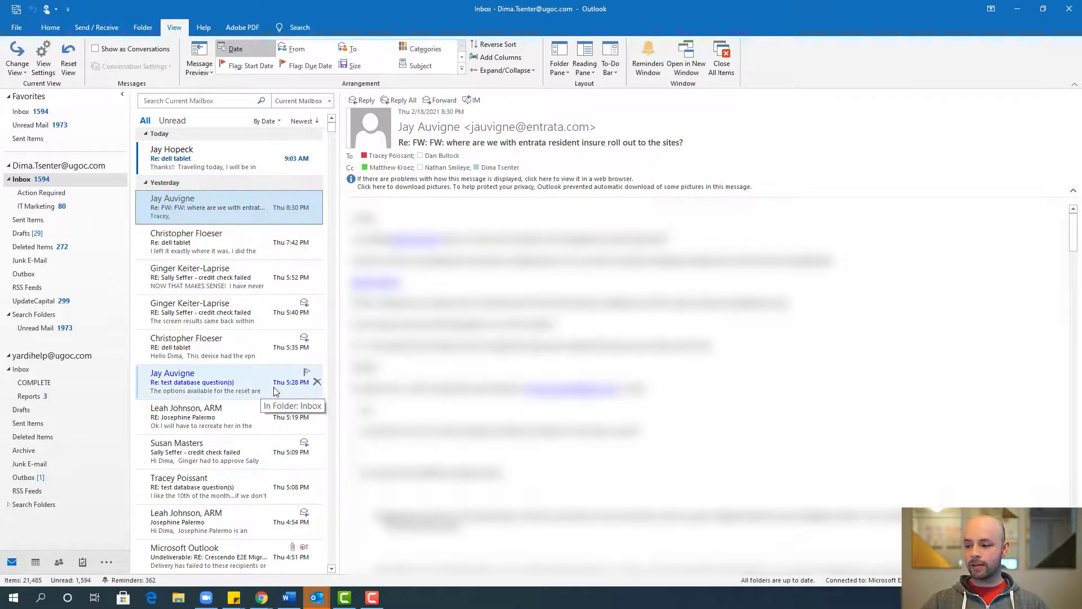
scroll(240, 384, "down", 5)
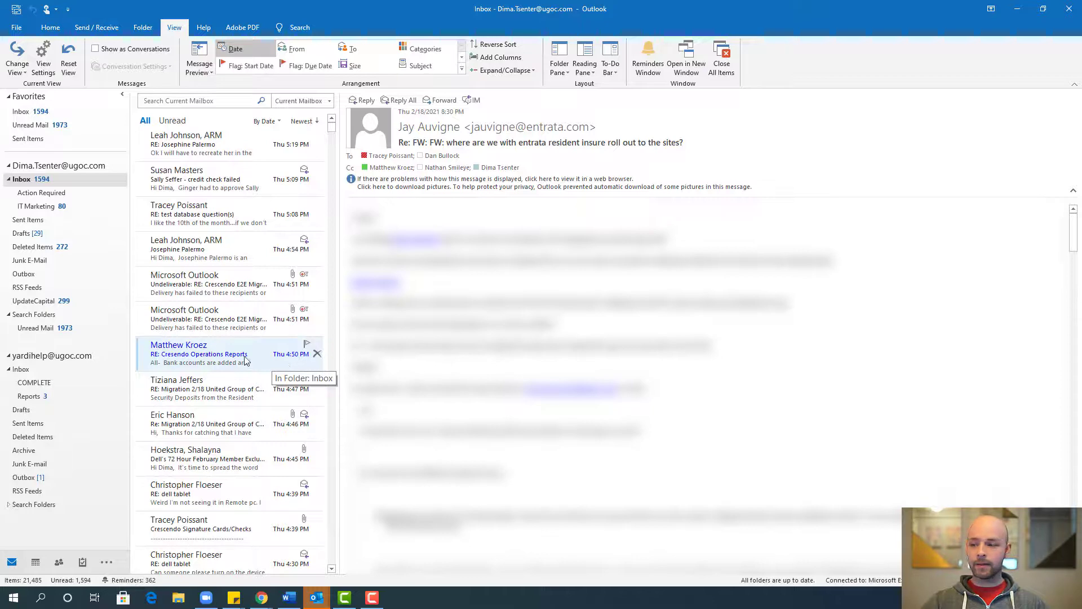
scroll(263, 355, "down", 2)
scroll(263, 357, "down", 15)
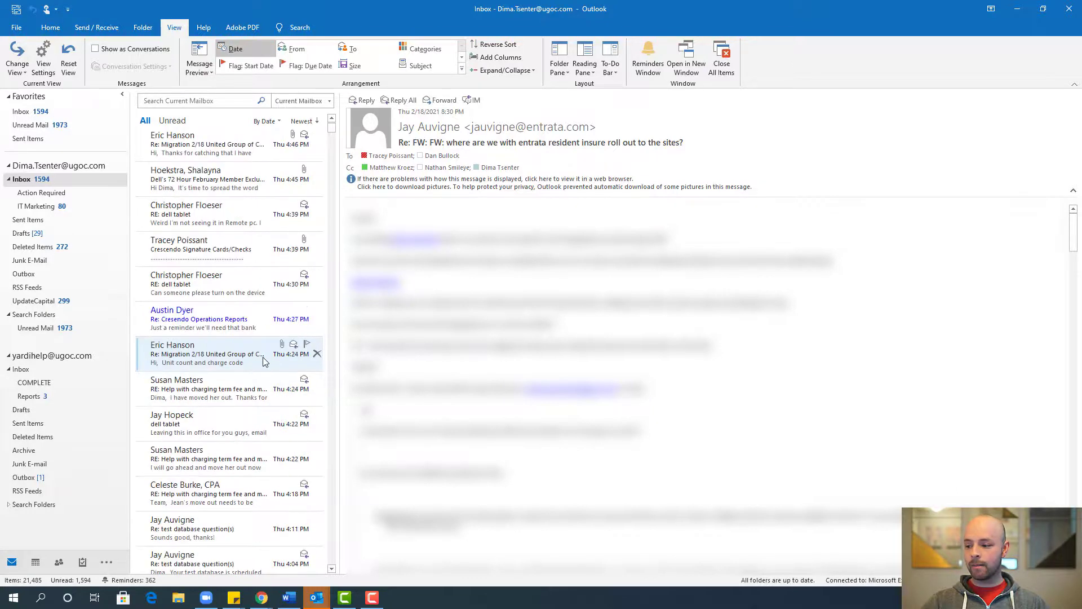
scroll(268, 400, "down", 4)
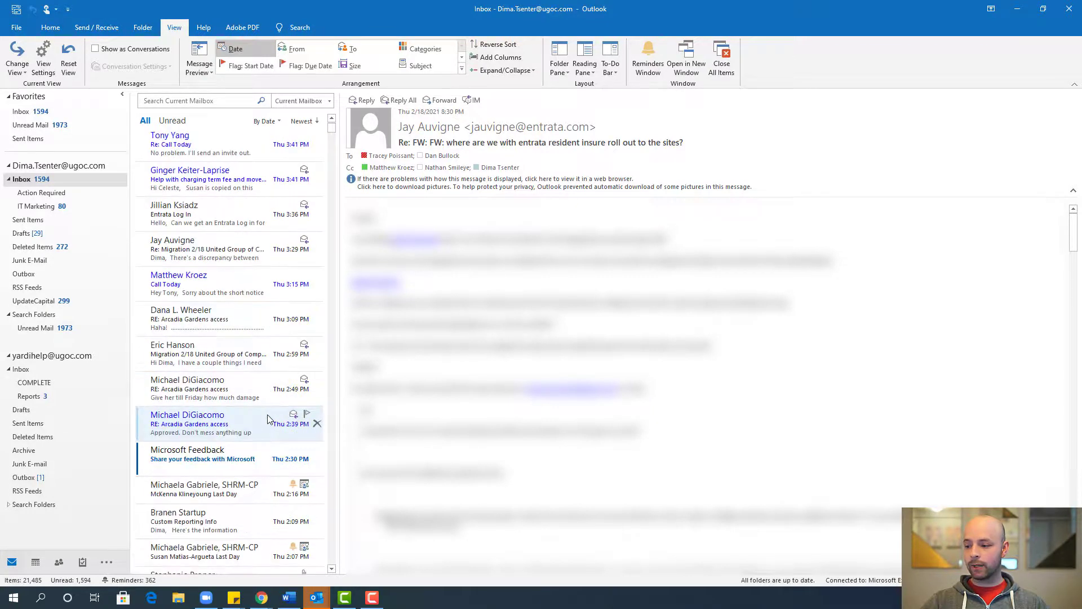
scroll(268, 446, "up", 14)
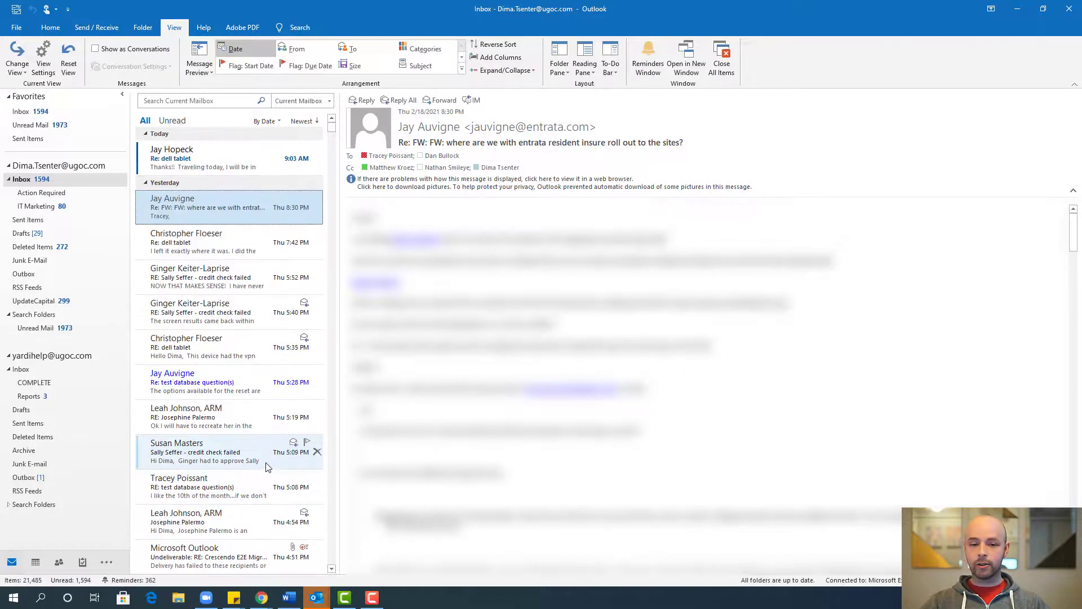